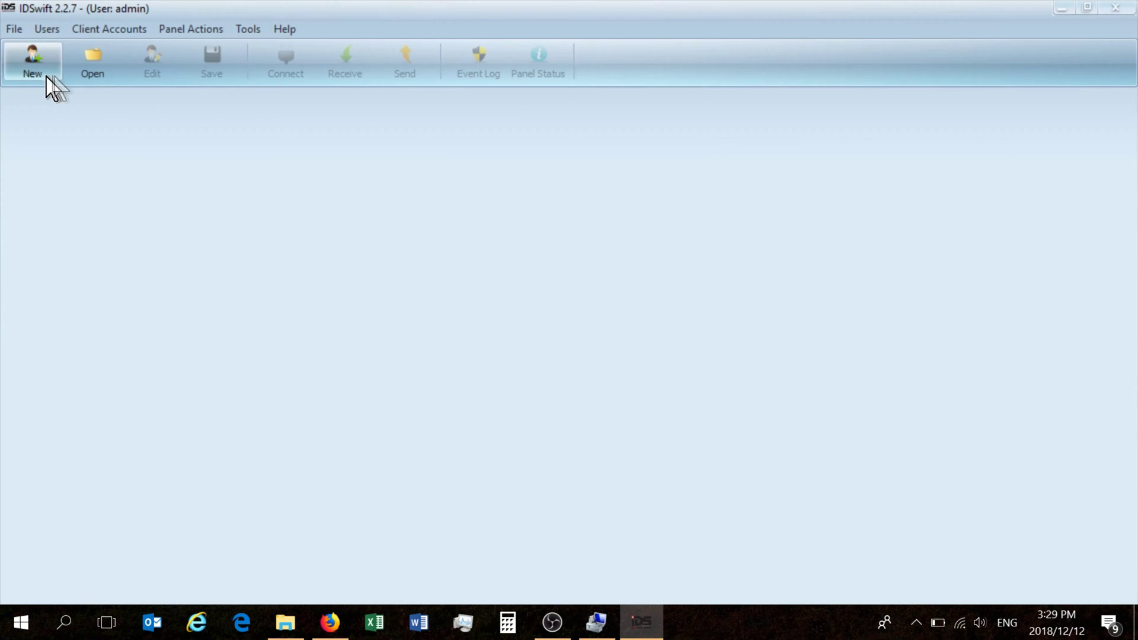
# - Open the saved client account dated 28 Nov 2018, then begin a new client account
pyautogui.click(92, 65)
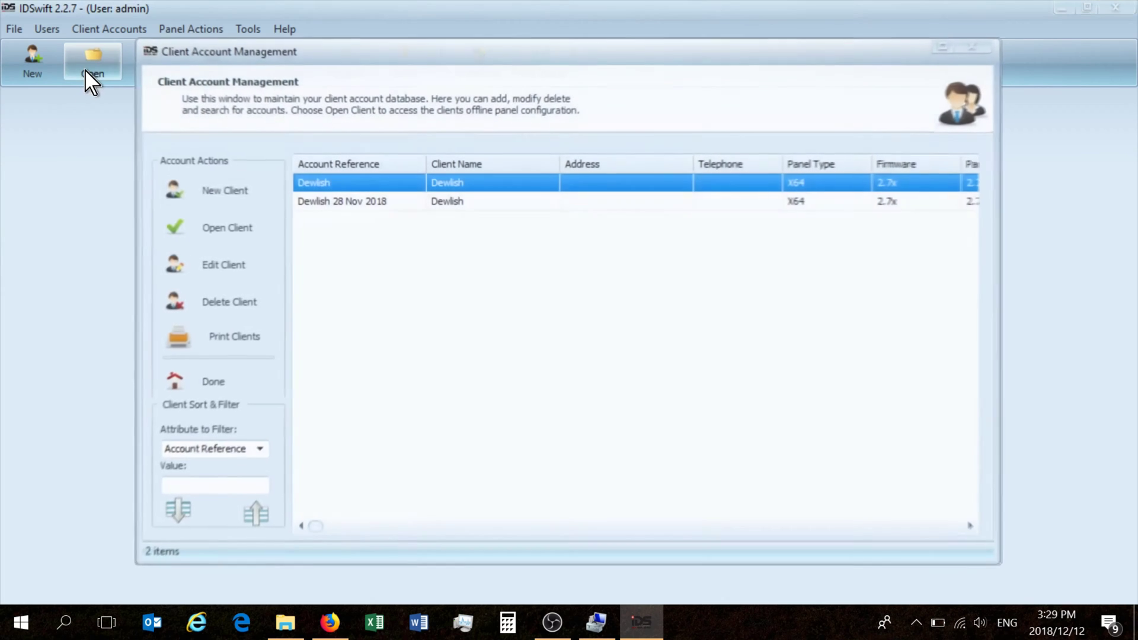
pyautogui.doubleClick(331, 203)
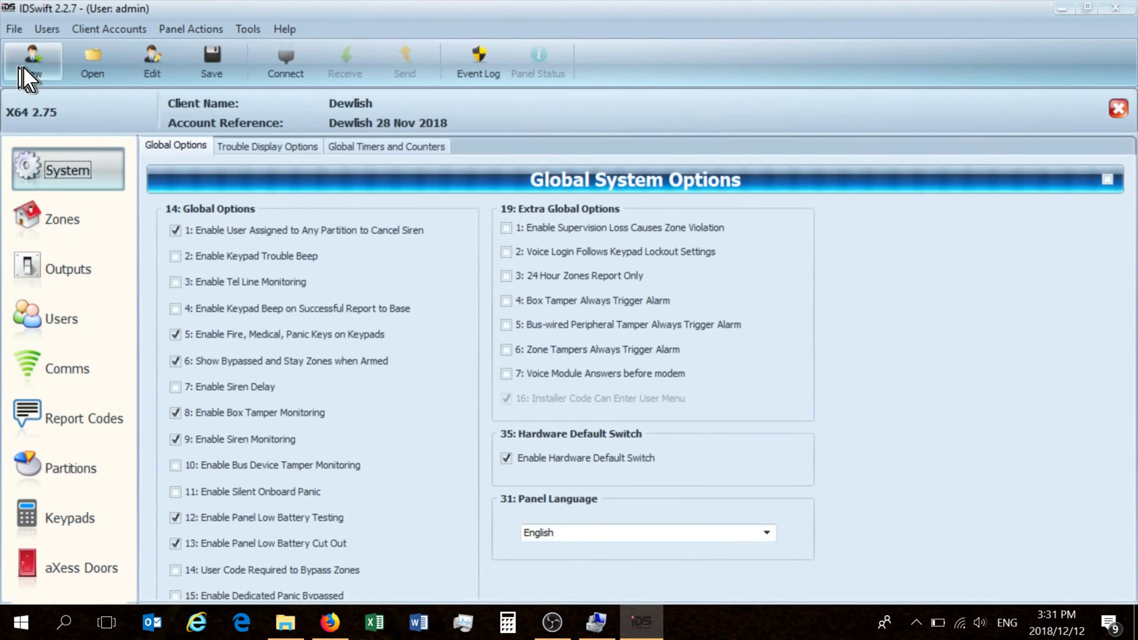
pyautogui.click(31, 65)
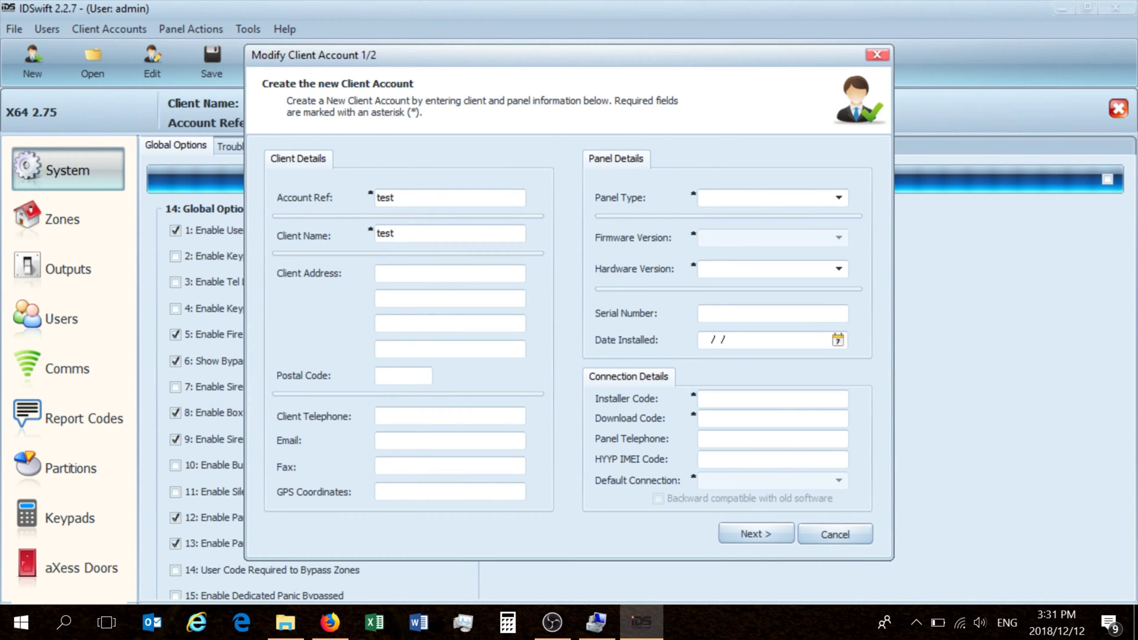
# - Set the panel type to X64 with firmware 2.7x and hardware C02
pyautogui.click(838, 197)
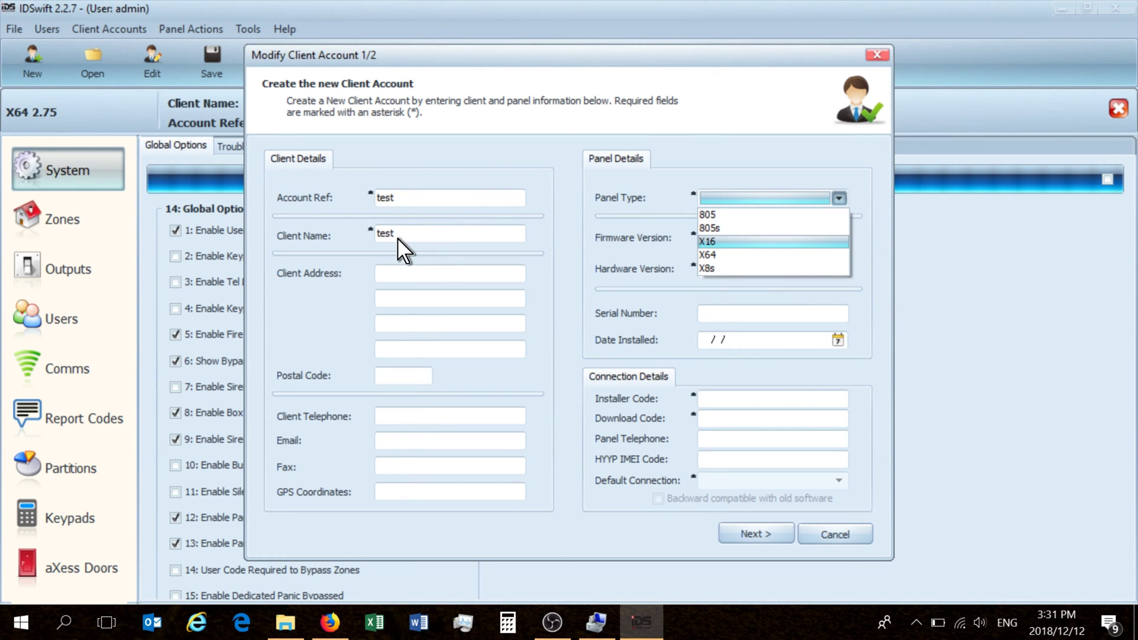
pyautogui.click(723, 256)
pyautogui.click(733, 239)
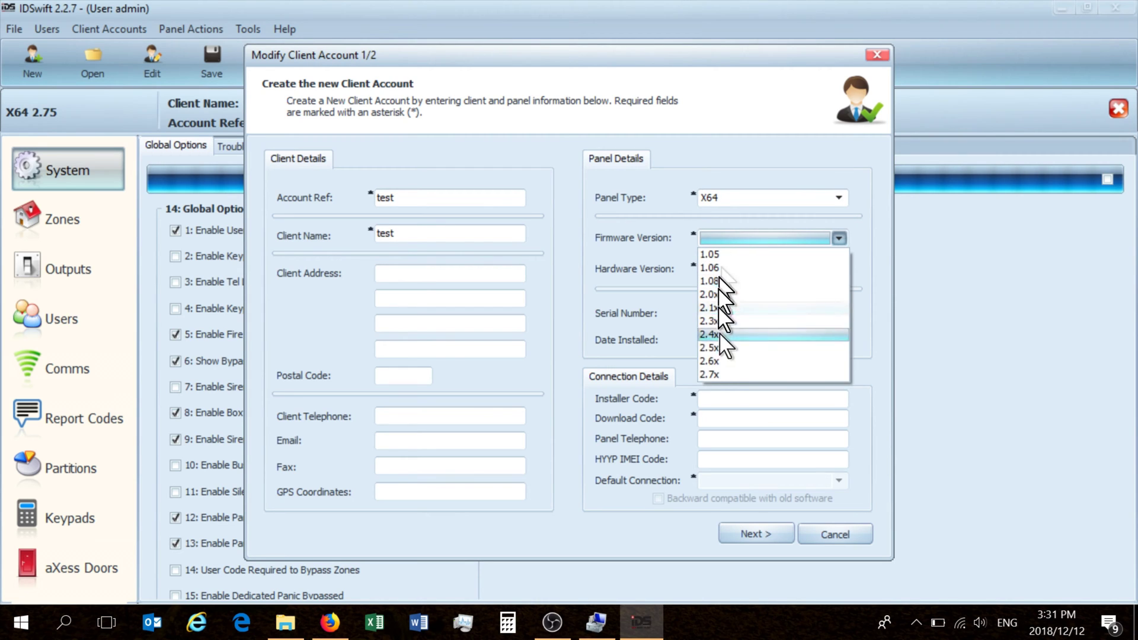
pyautogui.click(719, 376)
pyautogui.click(717, 271)
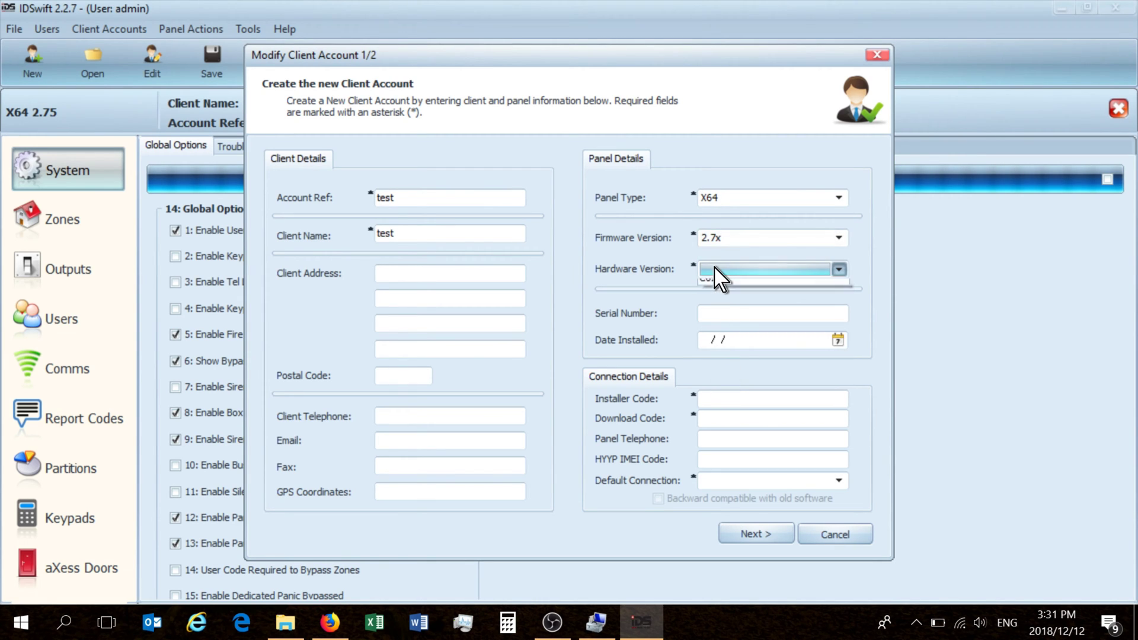
pyautogui.click(729, 282)
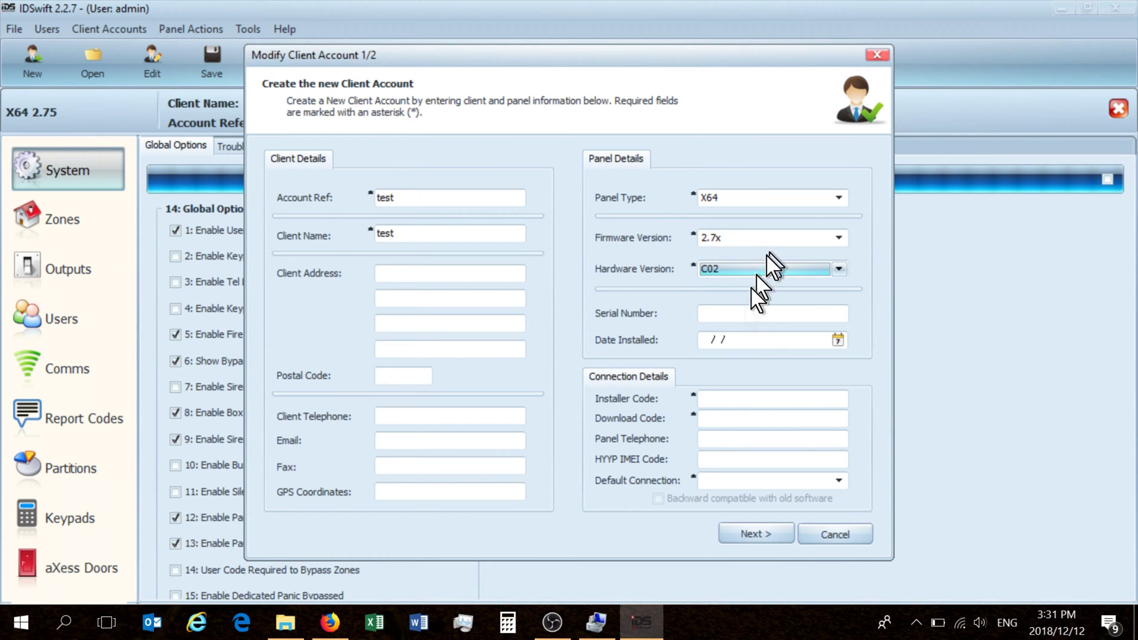
# - Fill in the installer and download codes and make Direct Connection the default connection
pyautogui.click(711, 397)
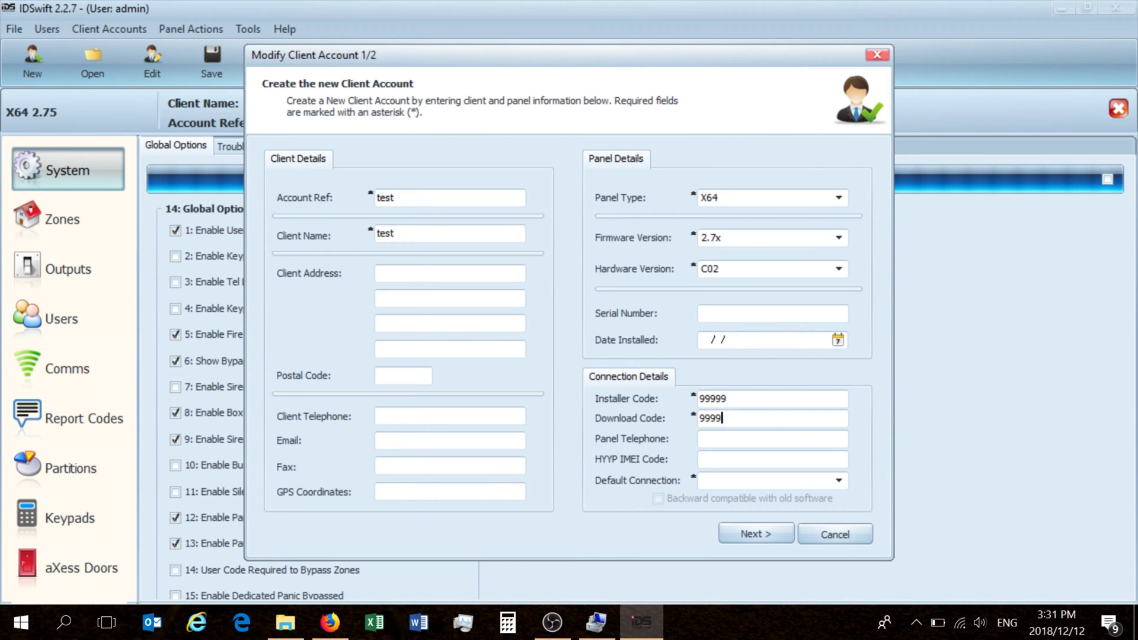
pyautogui.click(739, 480)
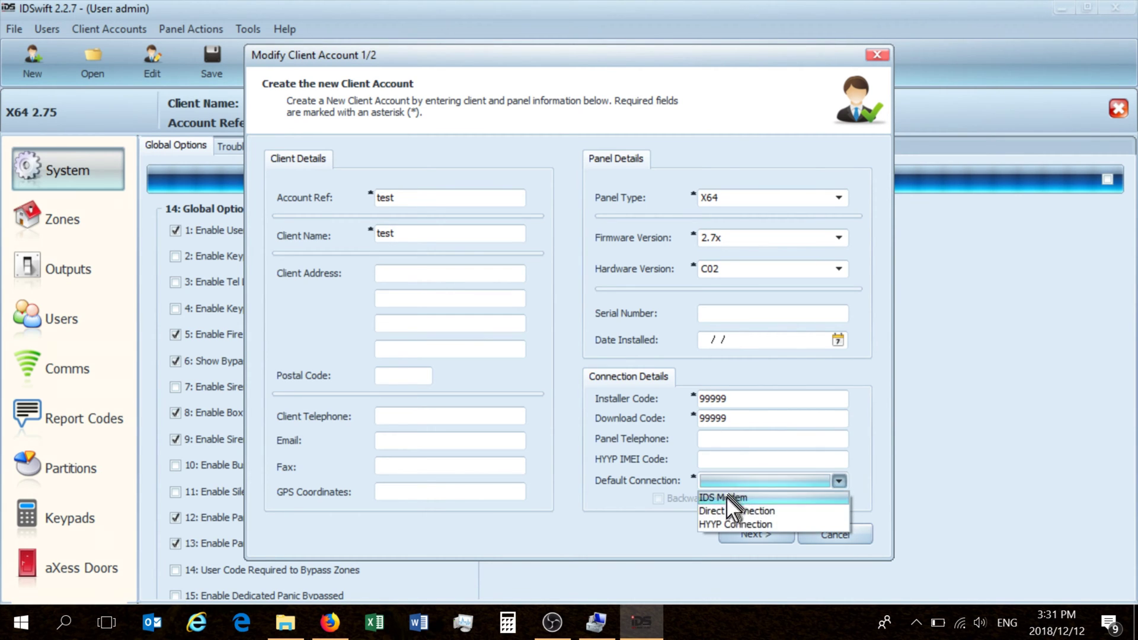
pyautogui.click(733, 511)
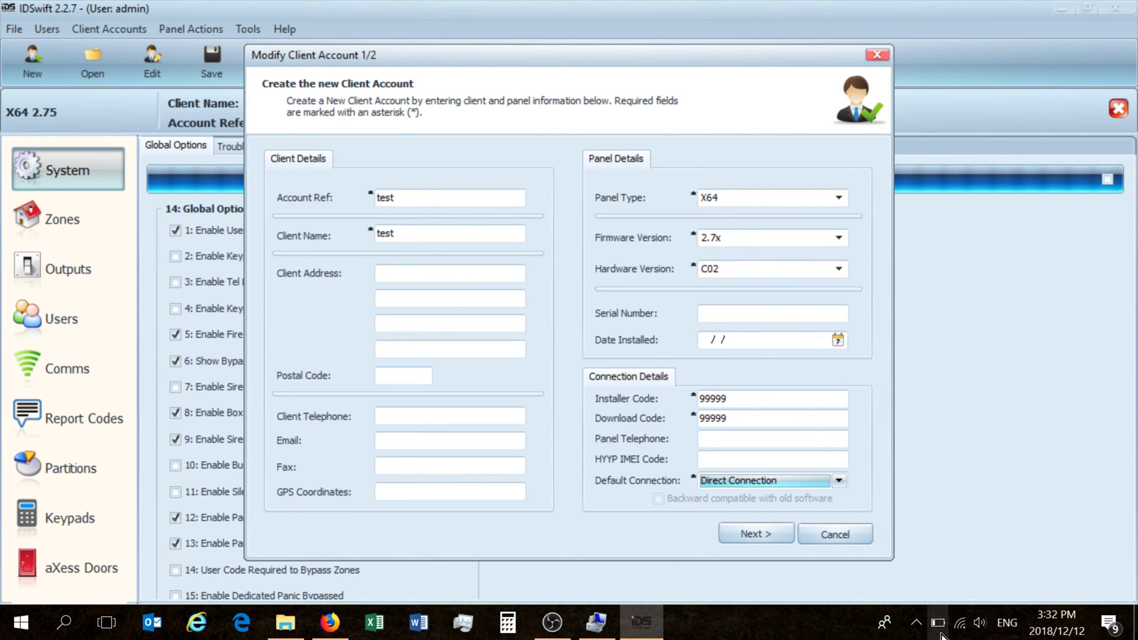
pyautogui.moveTo(941, 635)
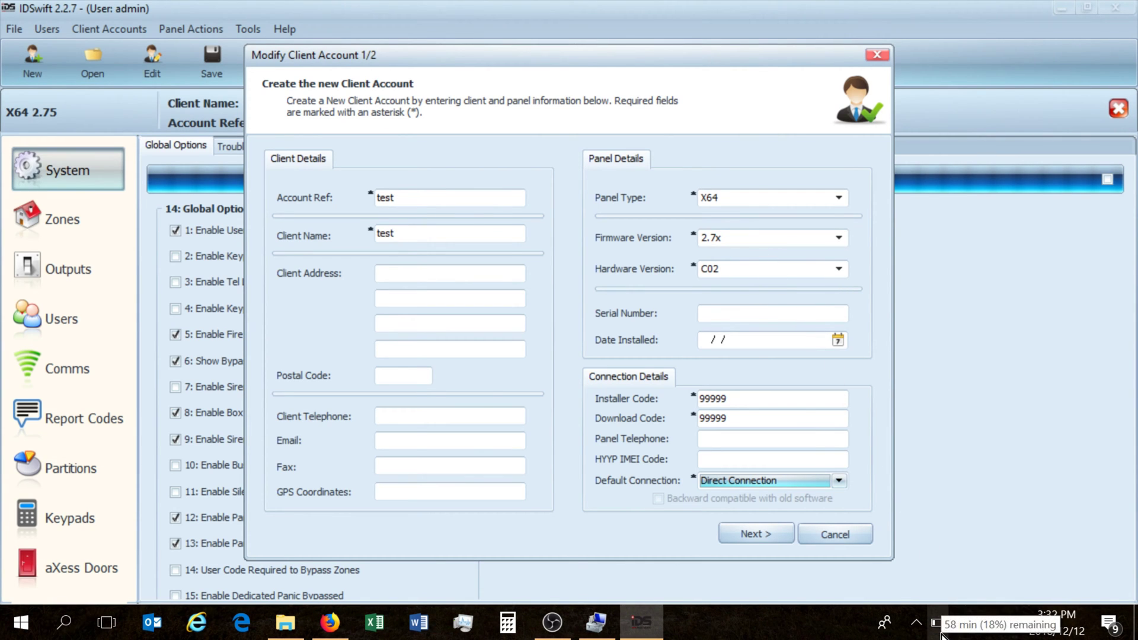
# - Recheck the firmware and hardware dropdowns, keeping 2.7x and C02
pyautogui.click(728, 234)
pyautogui.click(730, 236)
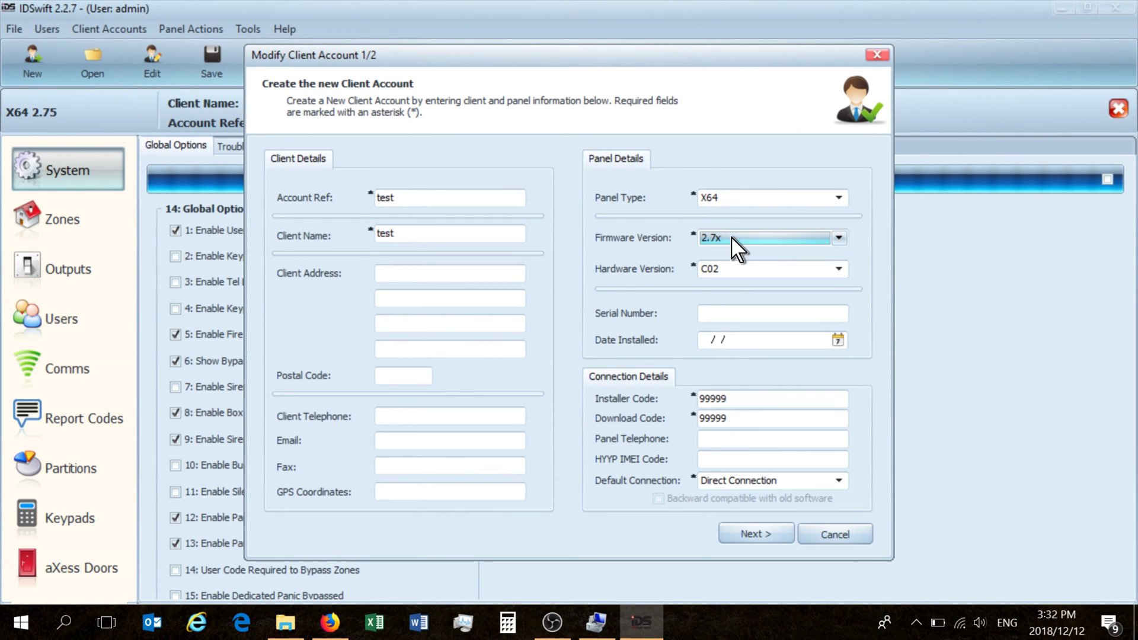
pyautogui.click(735, 240)
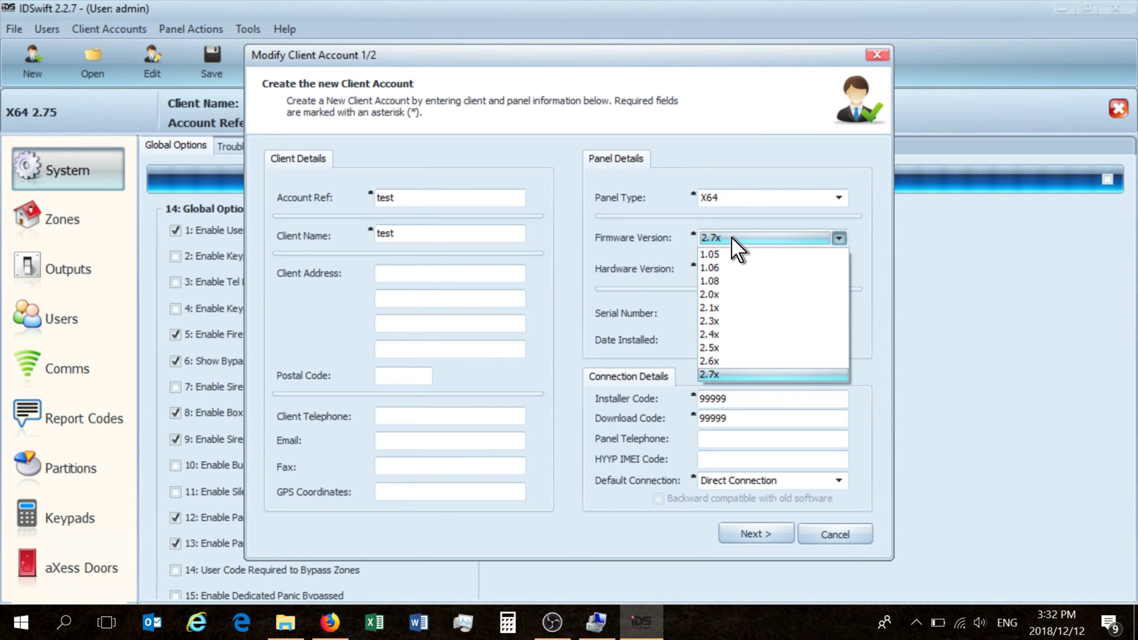
pyautogui.click(732, 239)
pyautogui.click(735, 272)
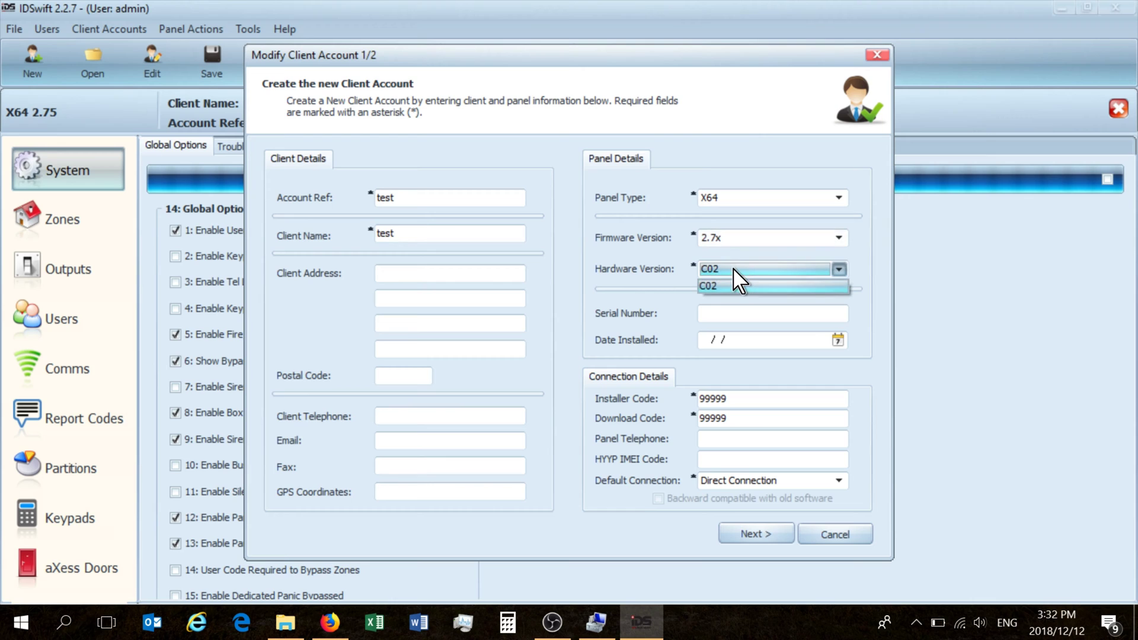
pyautogui.click(735, 270)
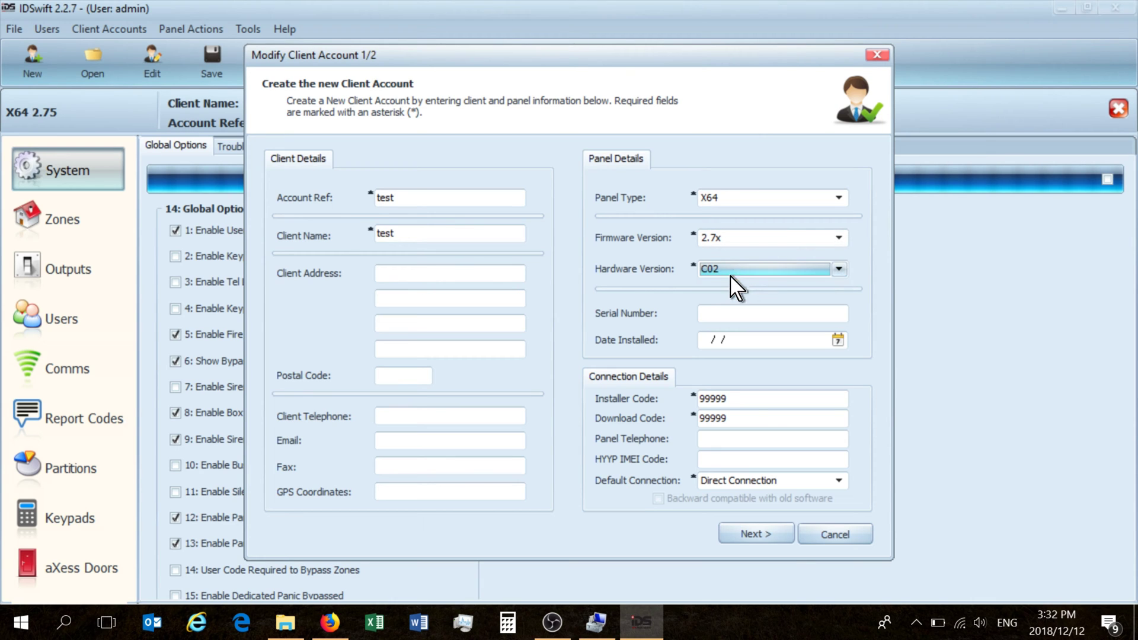
pyautogui.click(742, 238)
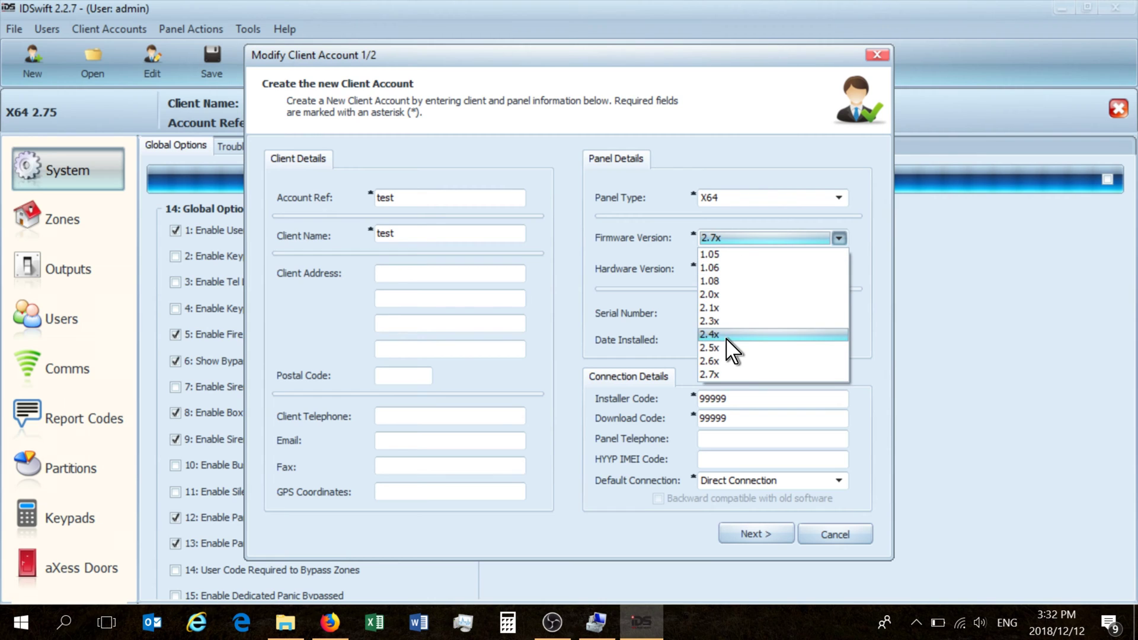
pyautogui.click(734, 237)
# - Keep X64 and Direct Connection, then advance to the template step
pyautogui.click(735, 198)
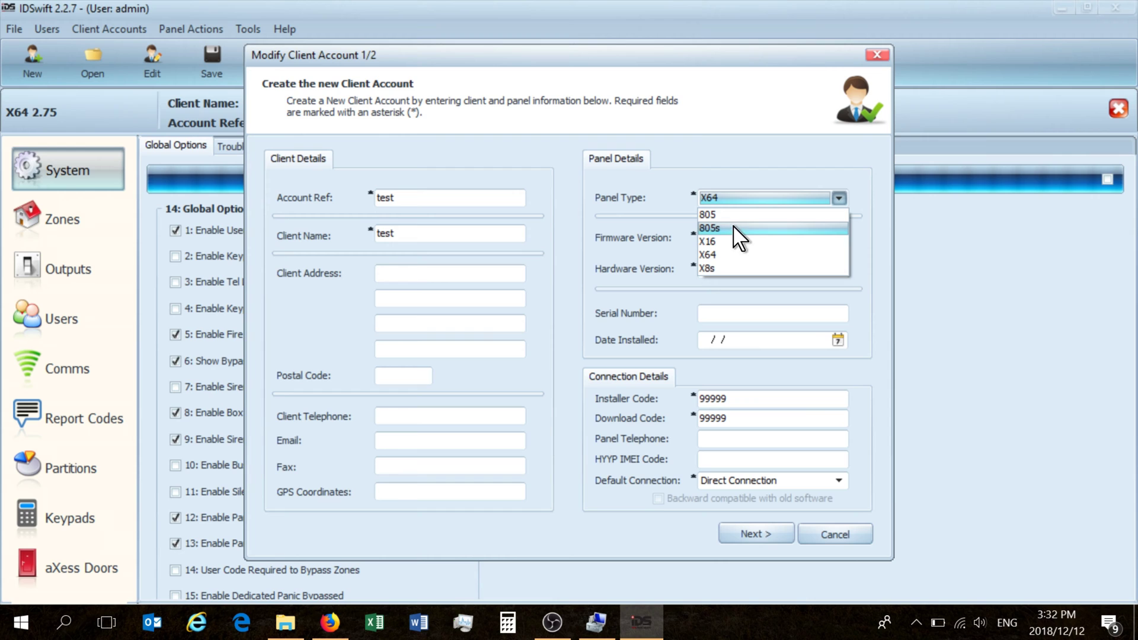
pyautogui.click(678, 248)
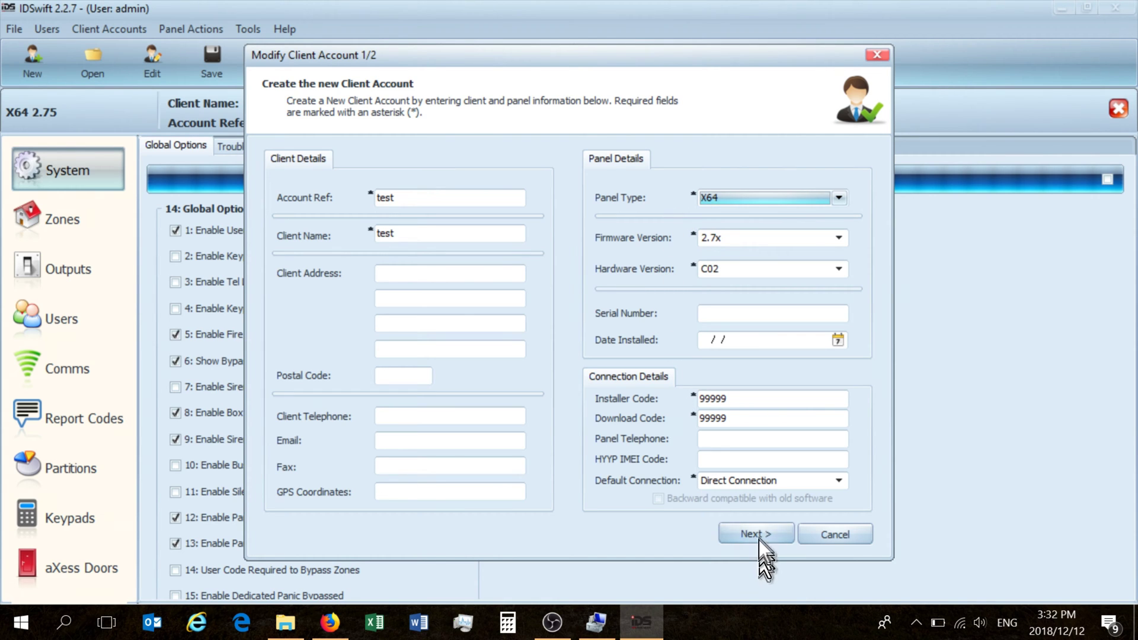
pyautogui.click(752, 479)
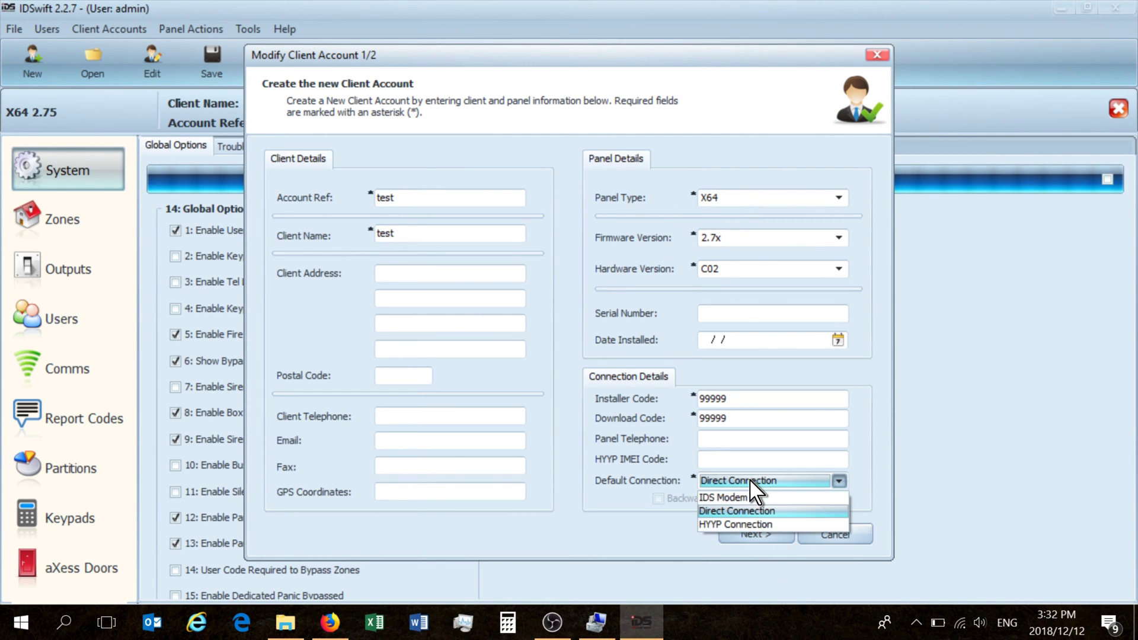
pyautogui.click(752, 510)
pyautogui.click(750, 533)
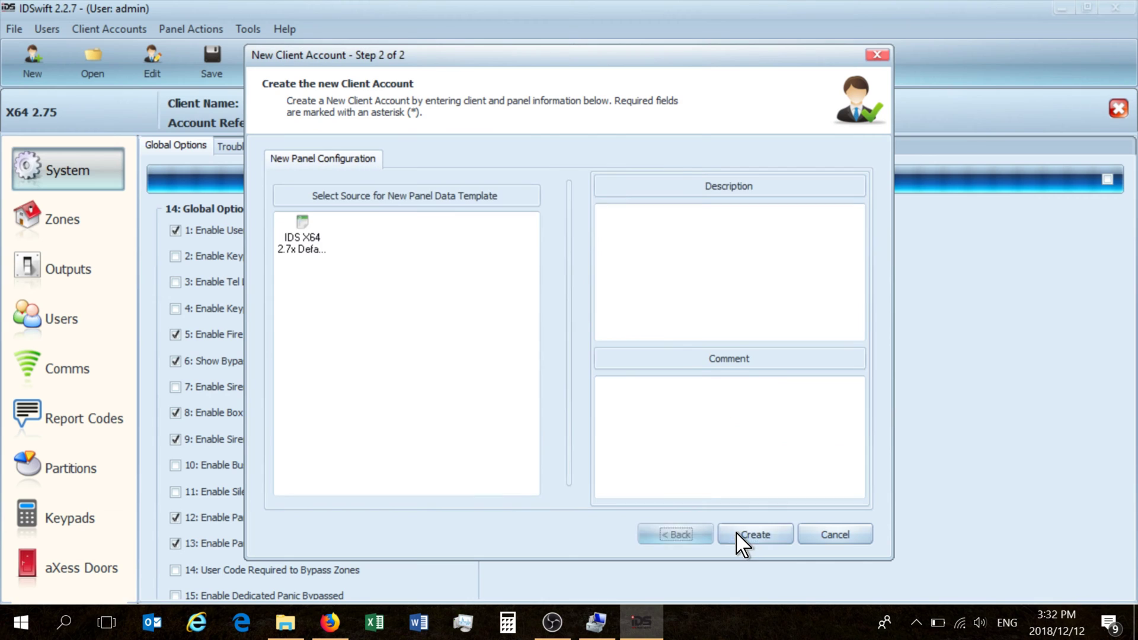
# - Create the test account from the IDS X64 2.7x Default Template and open it
pyautogui.click(302, 259)
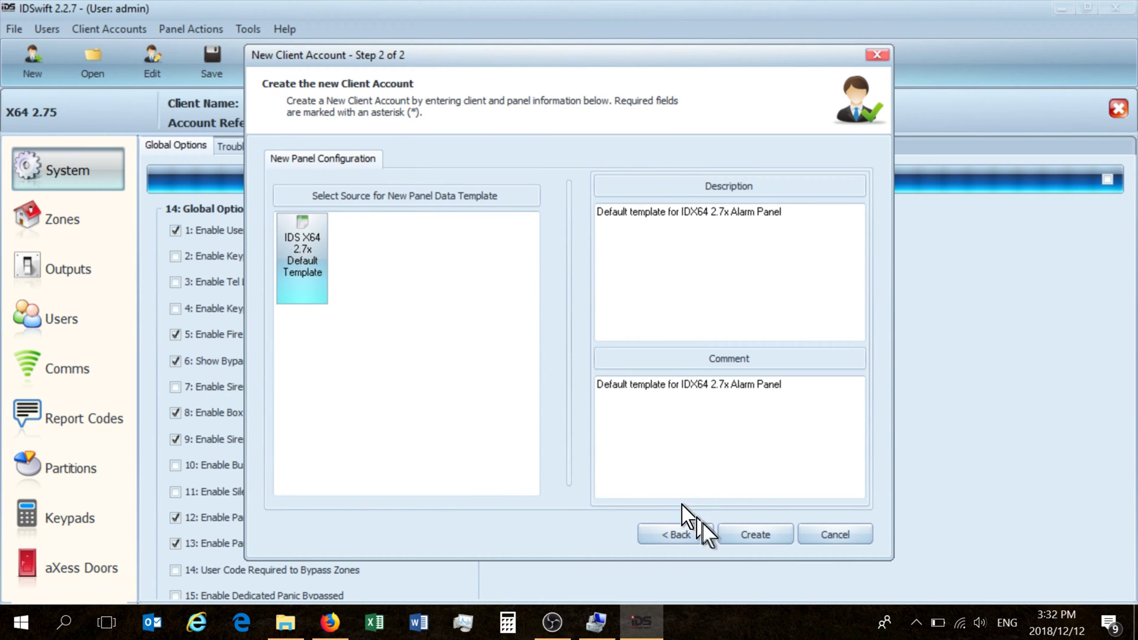
pyautogui.click(753, 535)
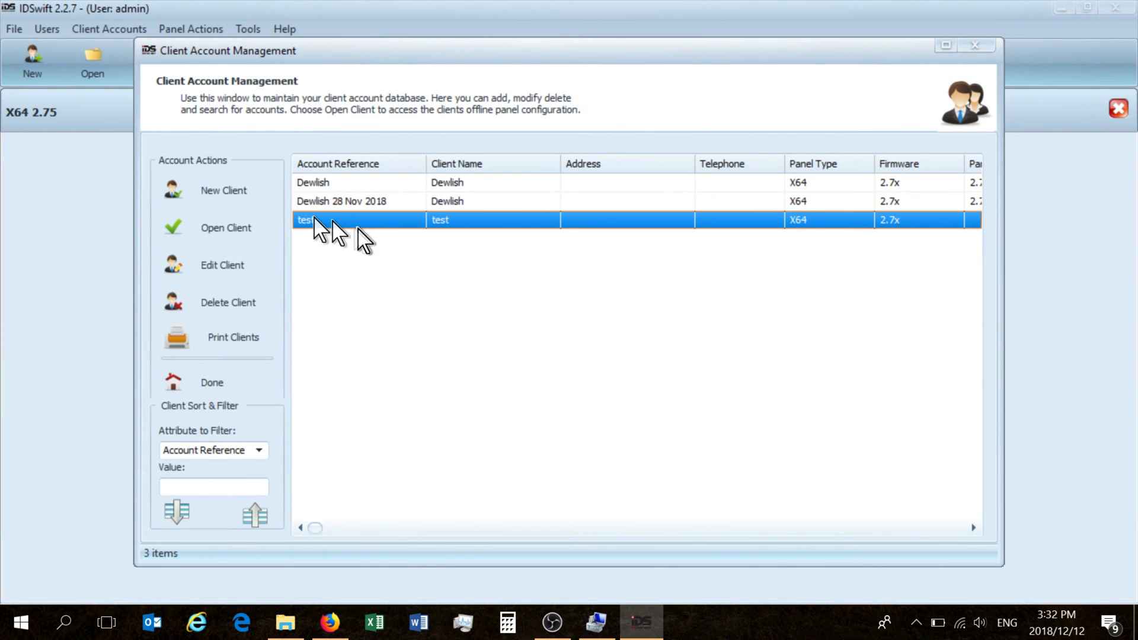
pyautogui.doubleClick(351, 223)
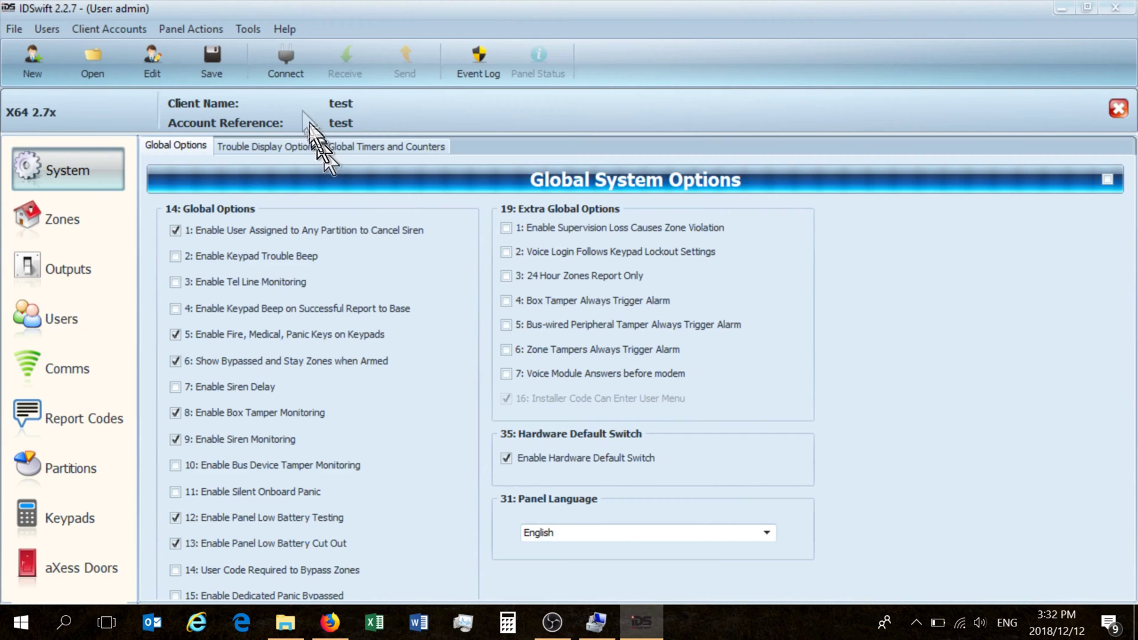
pyautogui.click(269, 66)
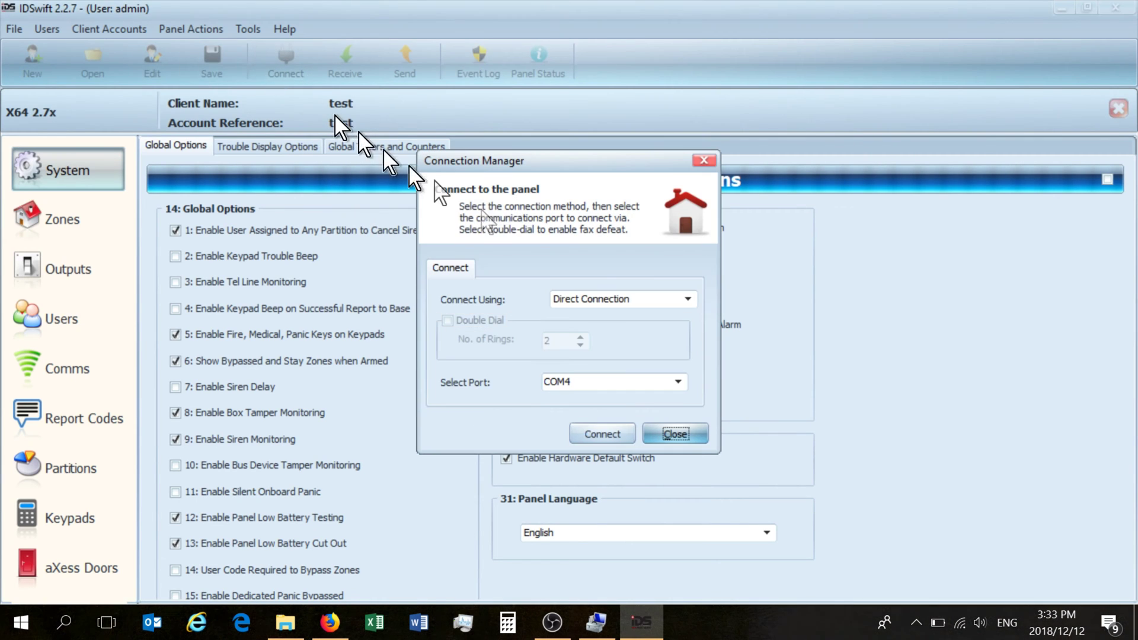
# - Keep Direct Connection as the connection method with port COM4 and review the available COM ports
pyautogui.click(652, 301)
pyautogui.click(592, 327)
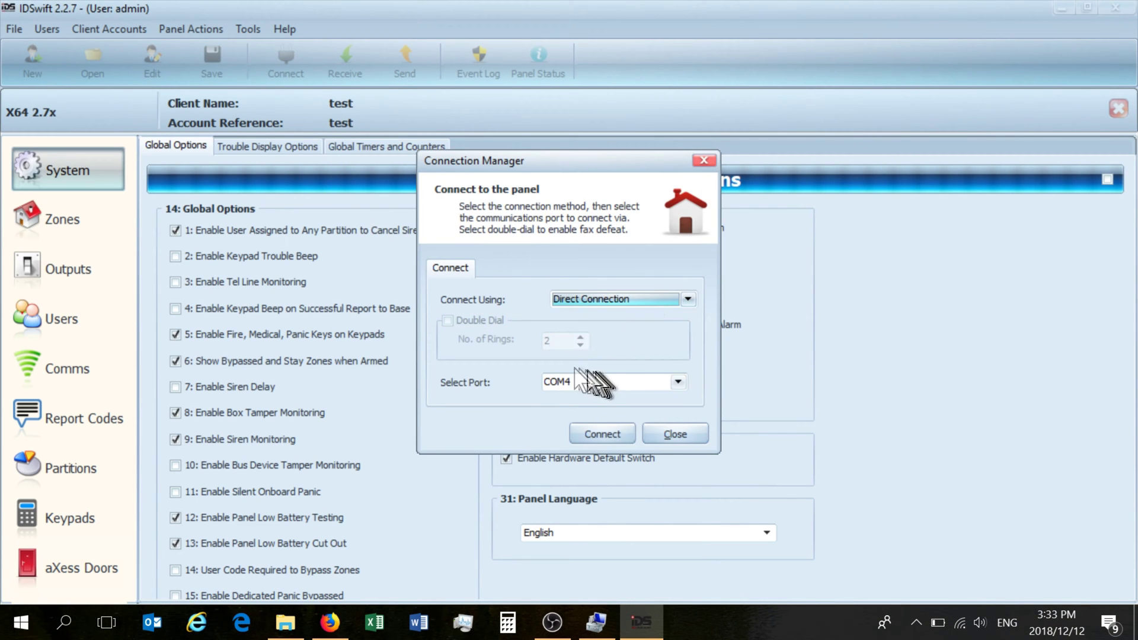
pyautogui.click(569, 381)
pyautogui.click(678, 382)
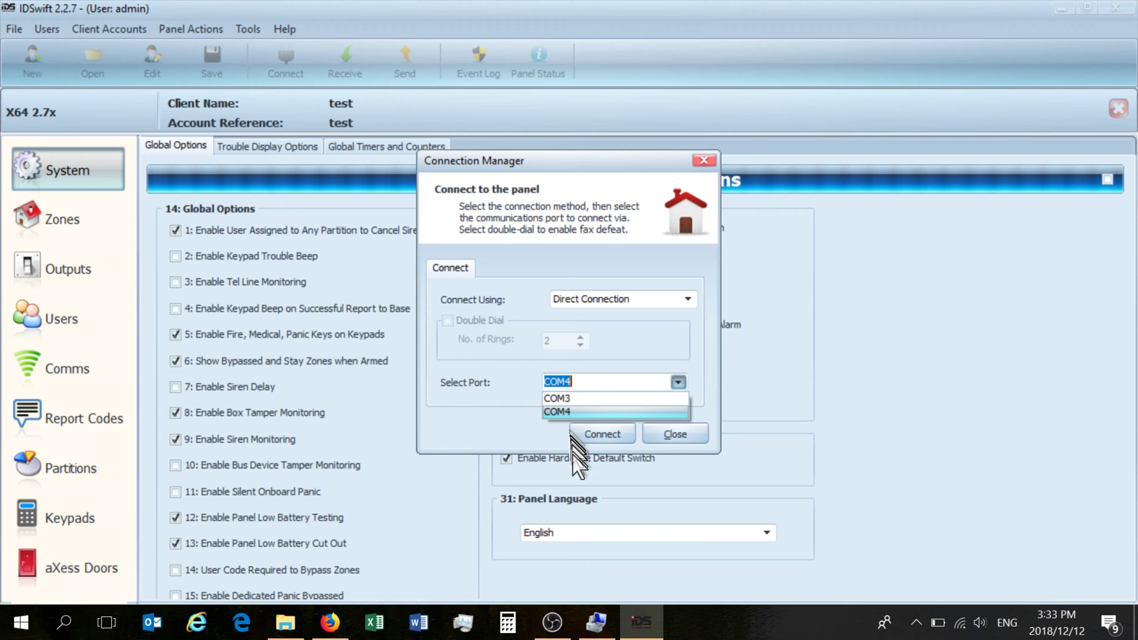
pyautogui.click(596, 623)
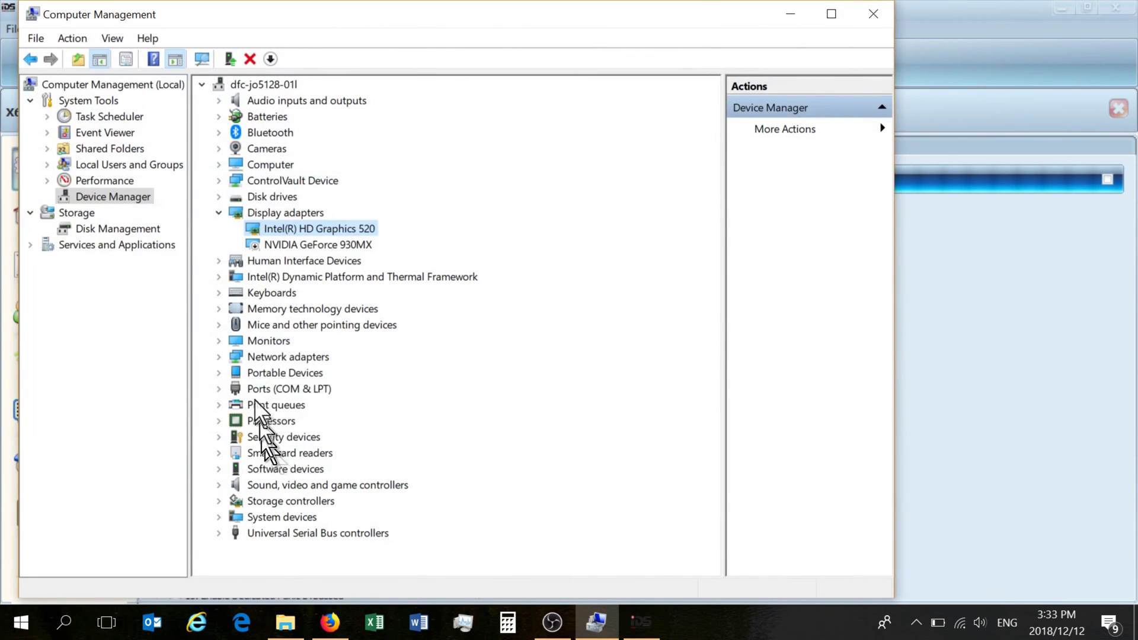
# - Confirm in Device Manager that the IDS USB Download Station uses COM4, then connect to the panel
pyautogui.click(220, 389)
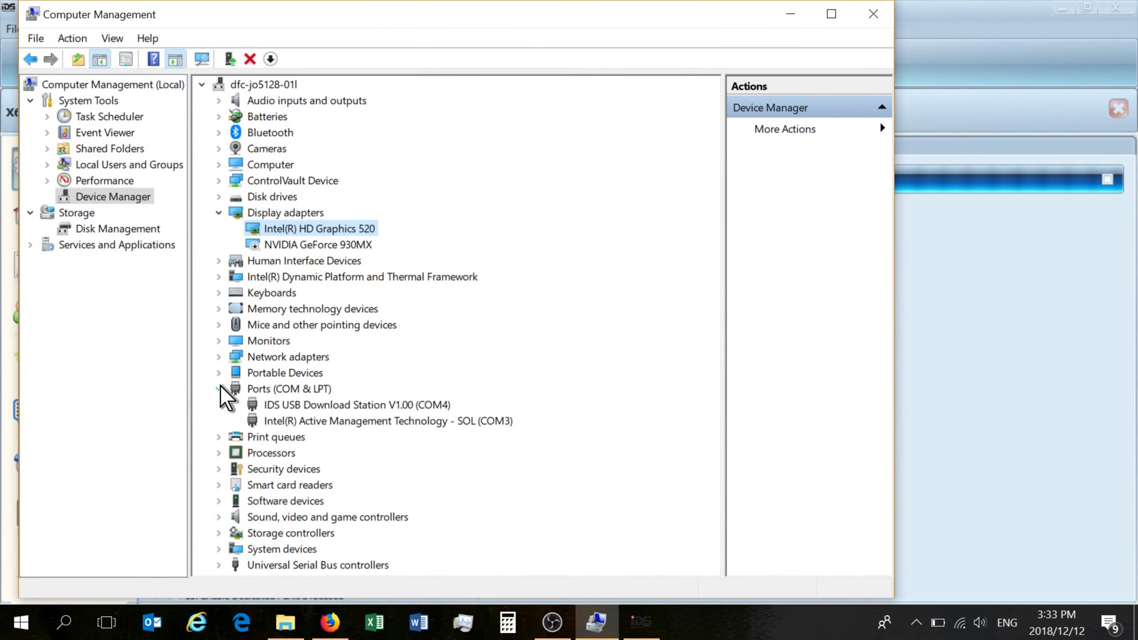
pyautogui.doubleClick(328, 405)
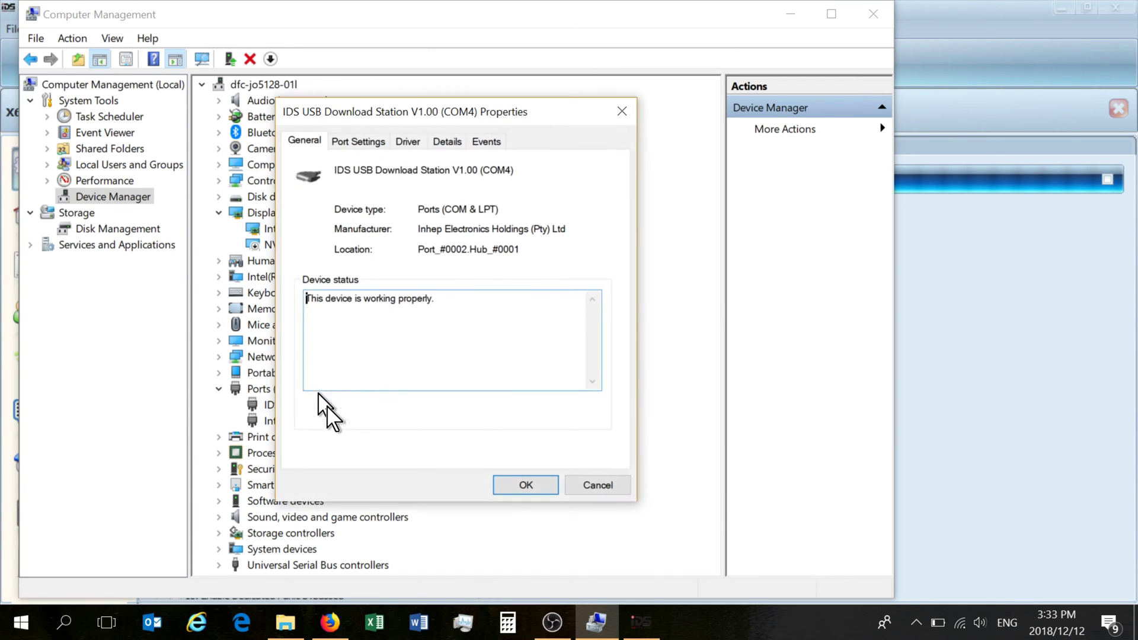
pyautogui.click(584, 485)
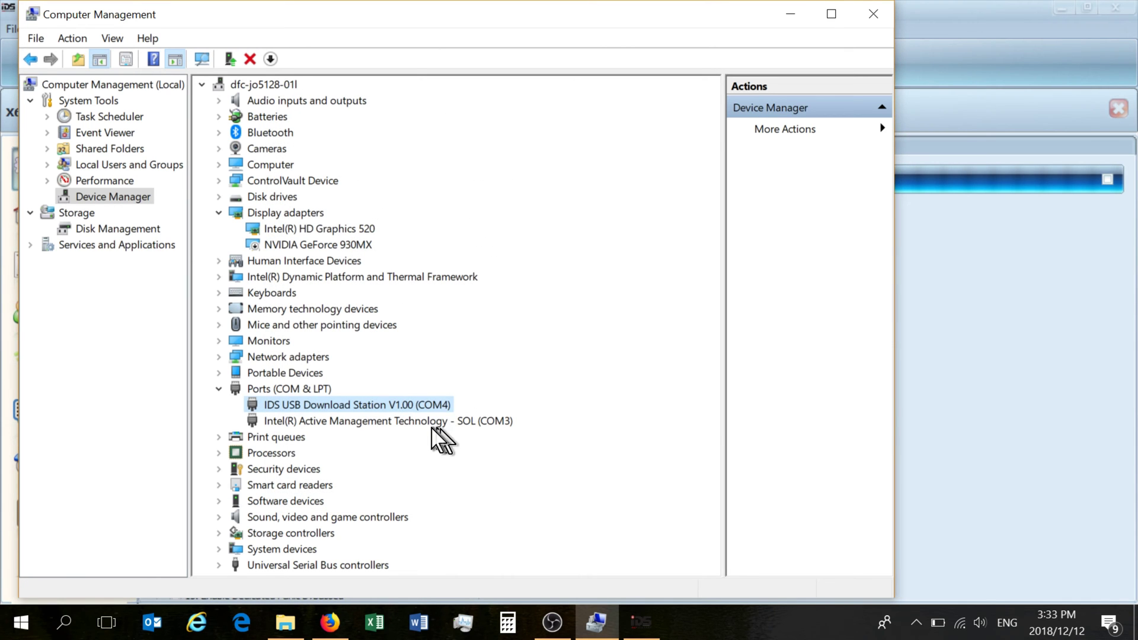
pyautogui.click(790, 13)
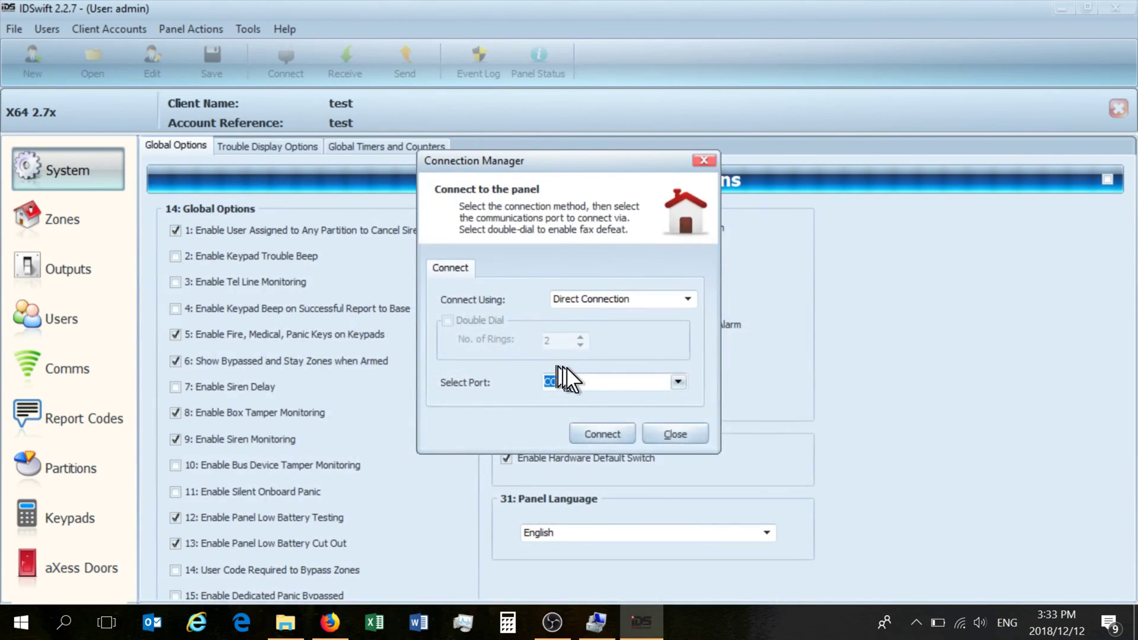
pyautogui.click(596, 435)
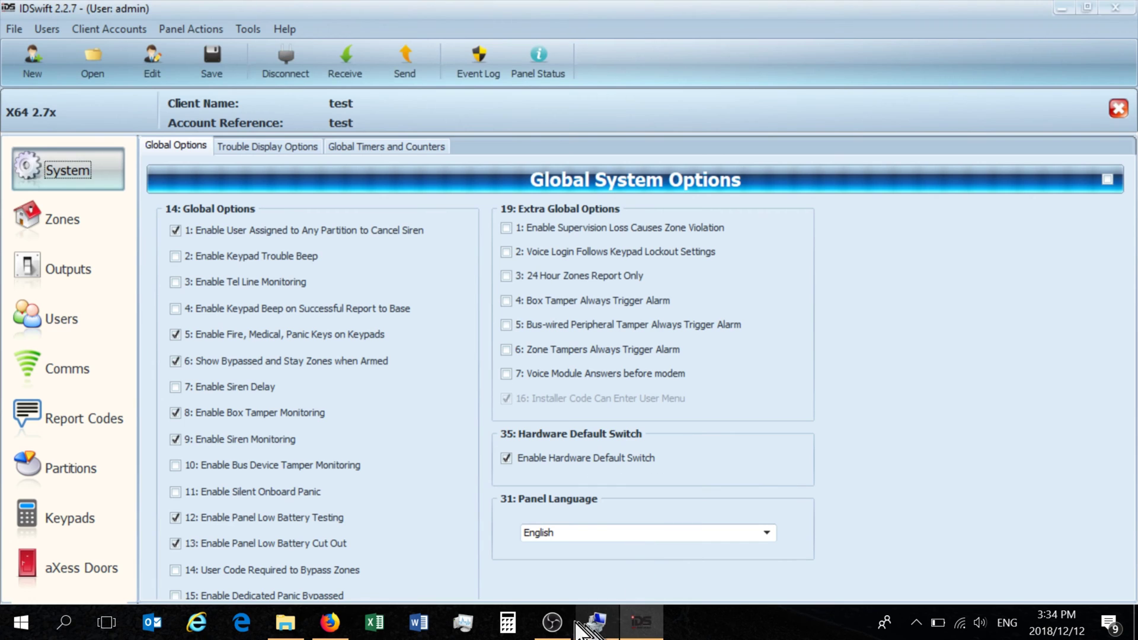
pyautogui.click(596, 622)
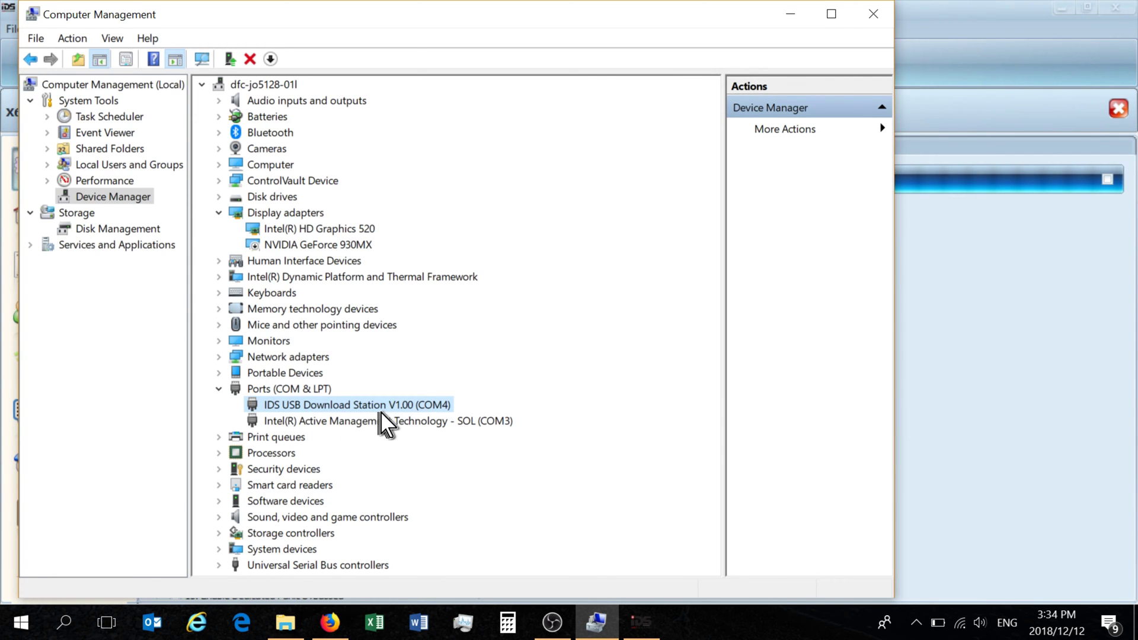
pyautogui.click(790, 14)
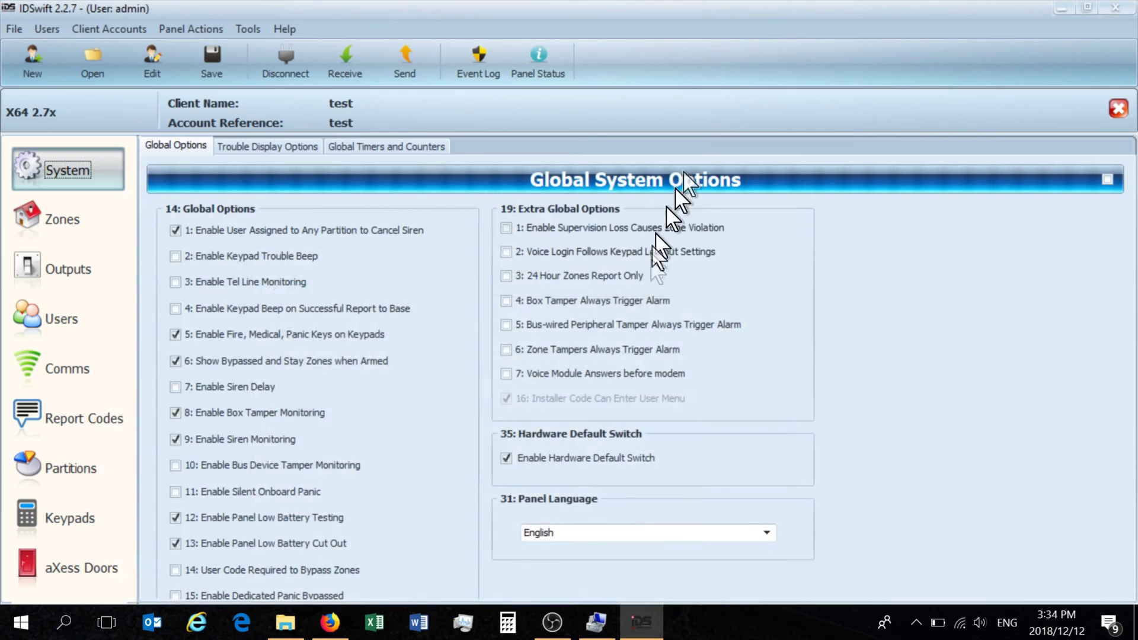
# - Receive the panel's full programming, then start downloading its event log in the Event Log Viewer
pyautogui.click(360, 74)
pyautogui.click(356, 93)
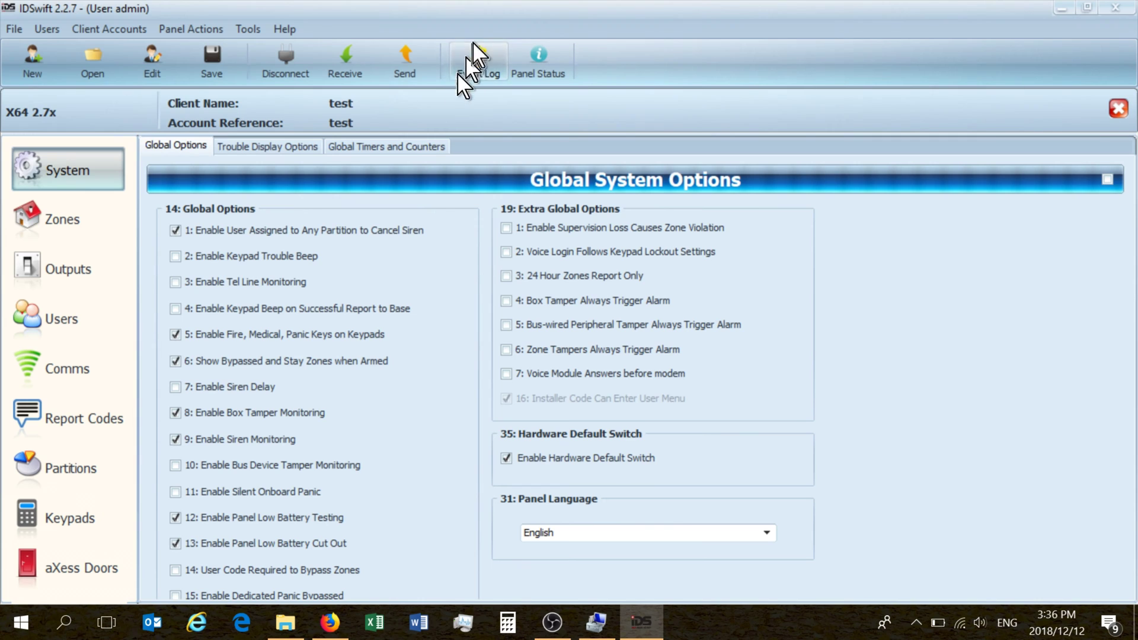
pyautogui.click(480, 65)
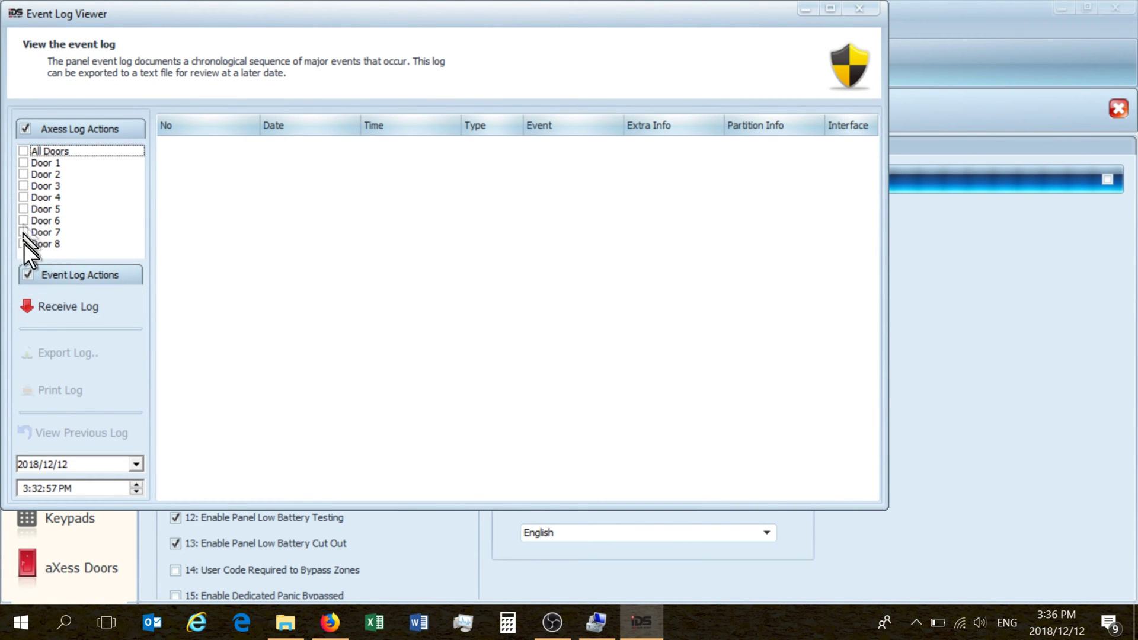
pyautogui.click(59, 306)
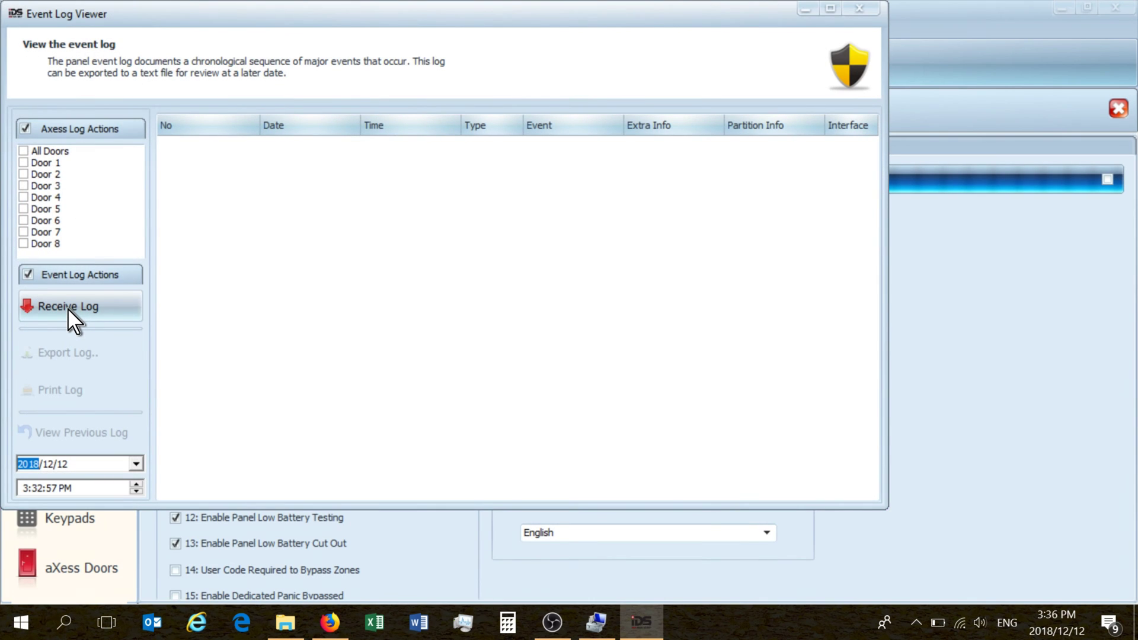
# - Finish downloading the panel event log and maximise the Event Log Viewer
pyautogui.click(68, 308)
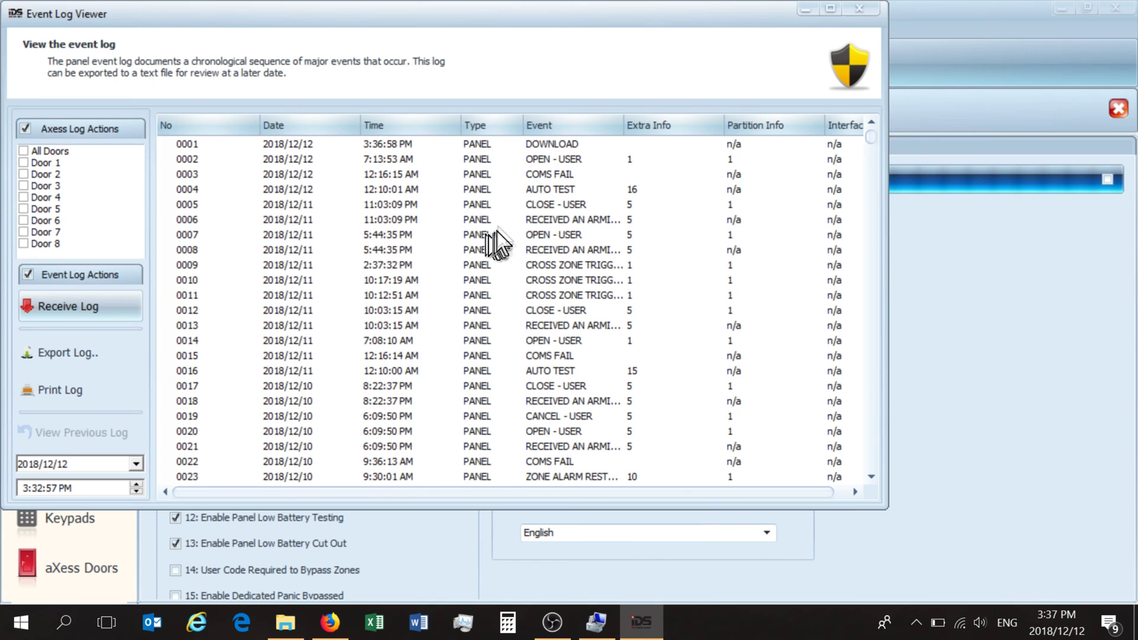
pyautogui.click(829, 8)
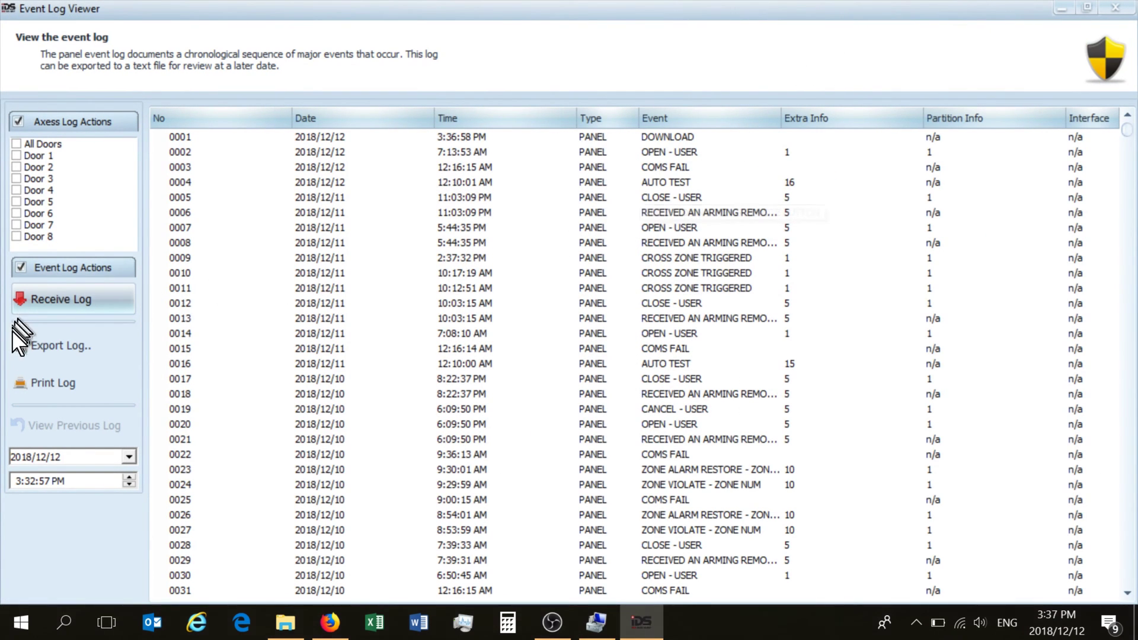
# - Export the event log as an ANSI-encoded Text Files (*.csv) file
pyautogui.click(52, 354)
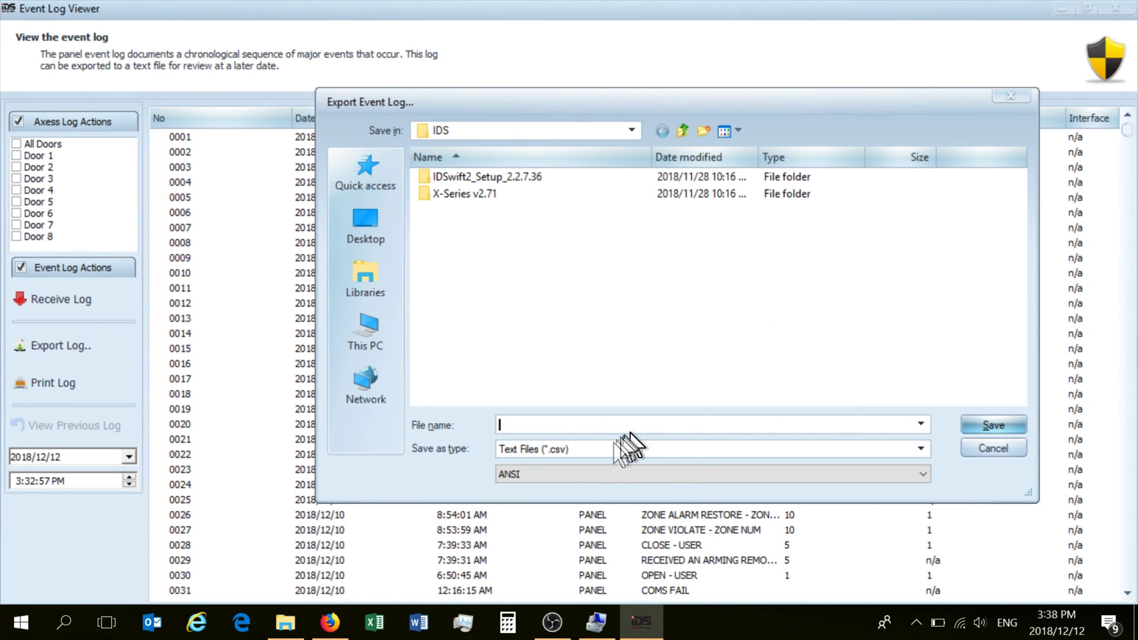
pyautogui.click(572, 475)
pyautogui.click(574, 483)
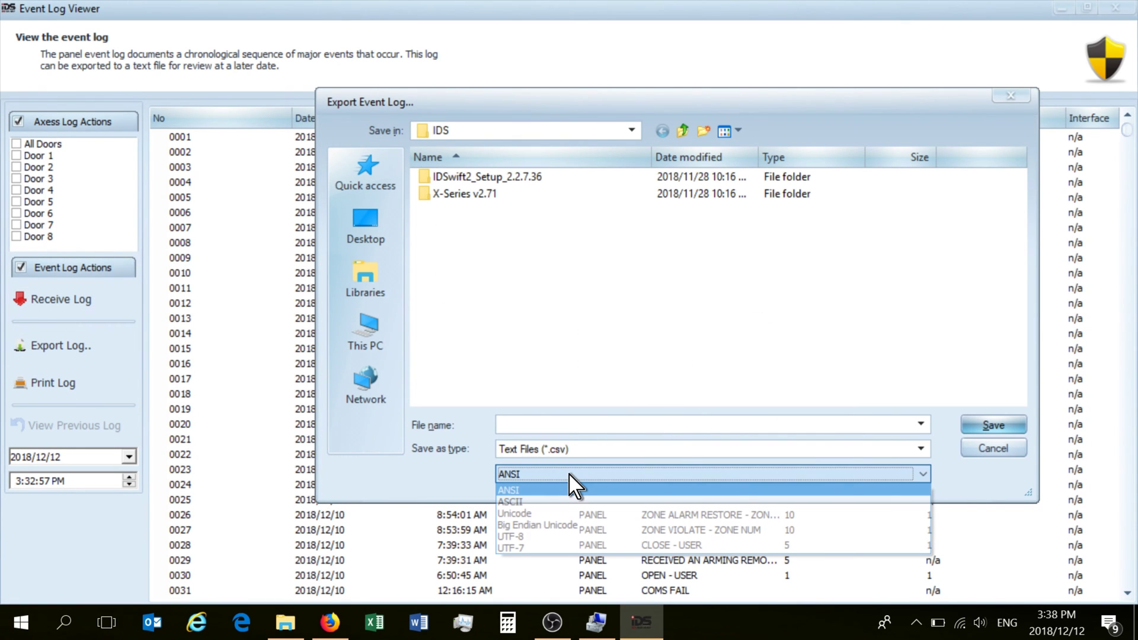
pyautogui.click(549, 425)
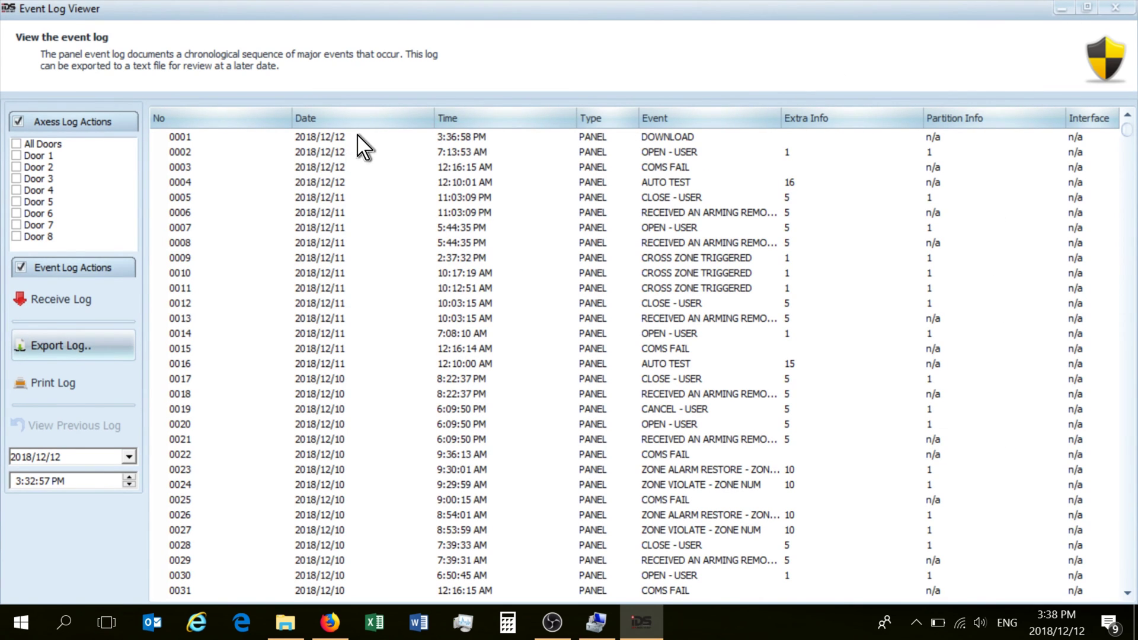
pyautogui.click(187, 141)
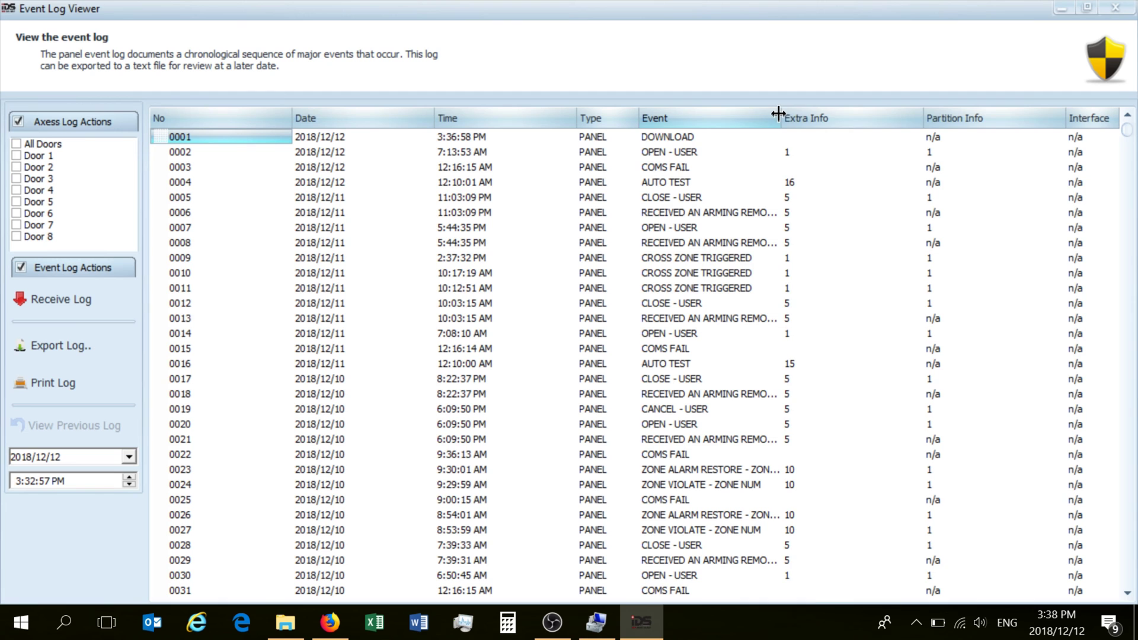
# - Widen the Event column and narrow the No, Date and Time columns
pyautogui.moveTo(778, 114); pyautogui.dragTo(826, 114)
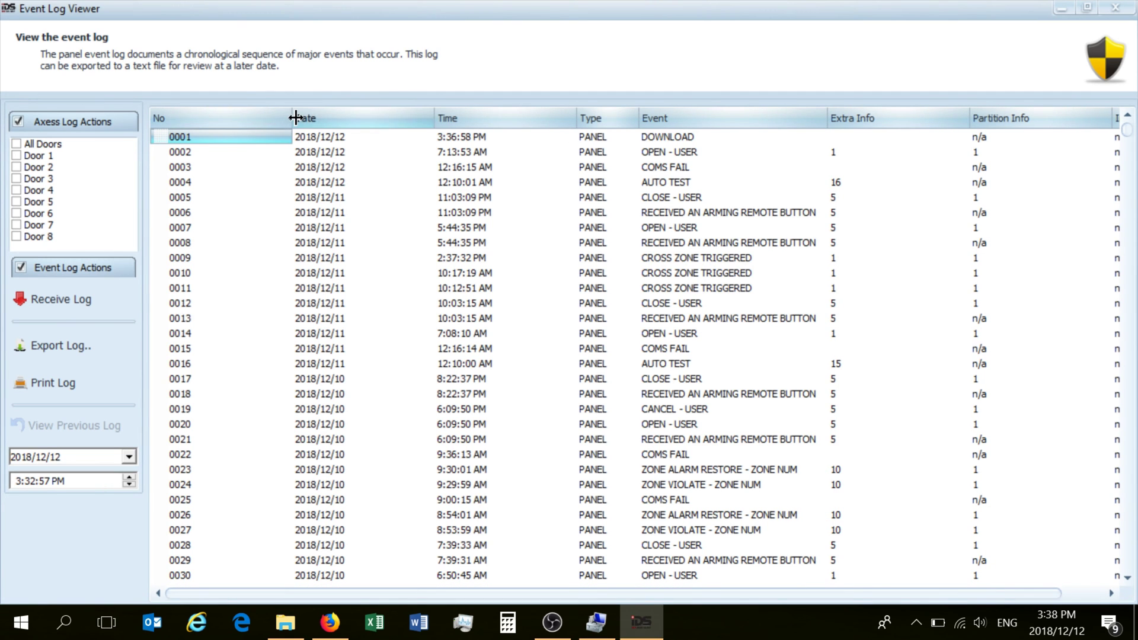
pyautogui.moveTo(295, 117); pyautogui.dragTo(225, 118)
pyautogui.moveTo(434, 118); pyautogui.dragTo(304, 119)
pyautogui.moveTo(449, 117); pyautogui.dragTo(400, 118)
pyautogui.moveTo(648, 115); pyautogui.dragTo(703, 117)
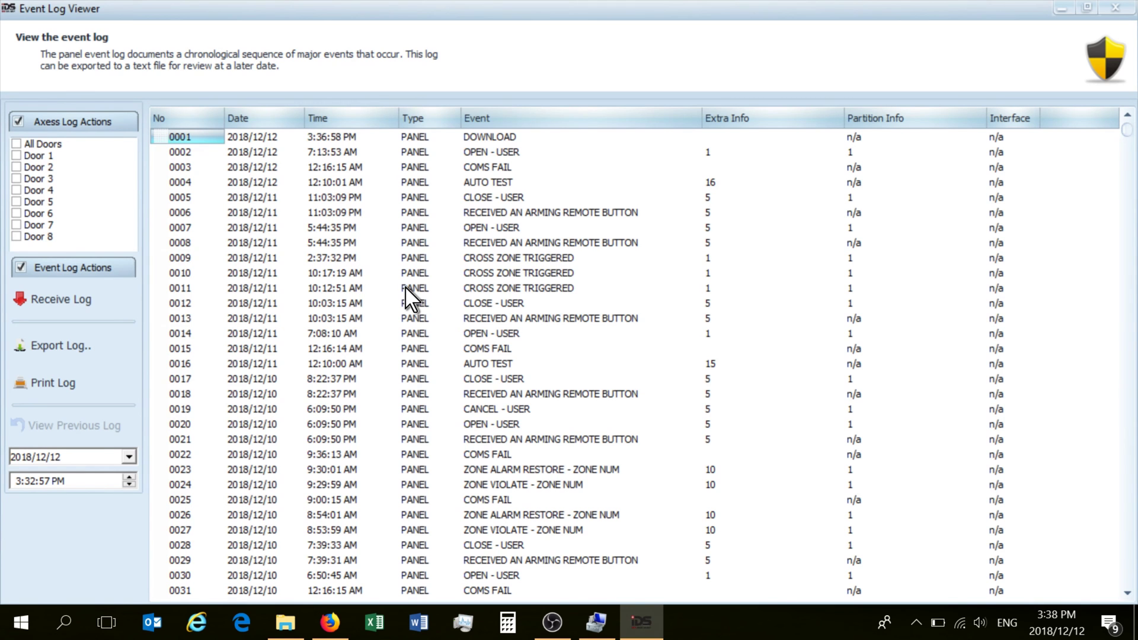
pyautogui.scroll(-1, 412, 299)
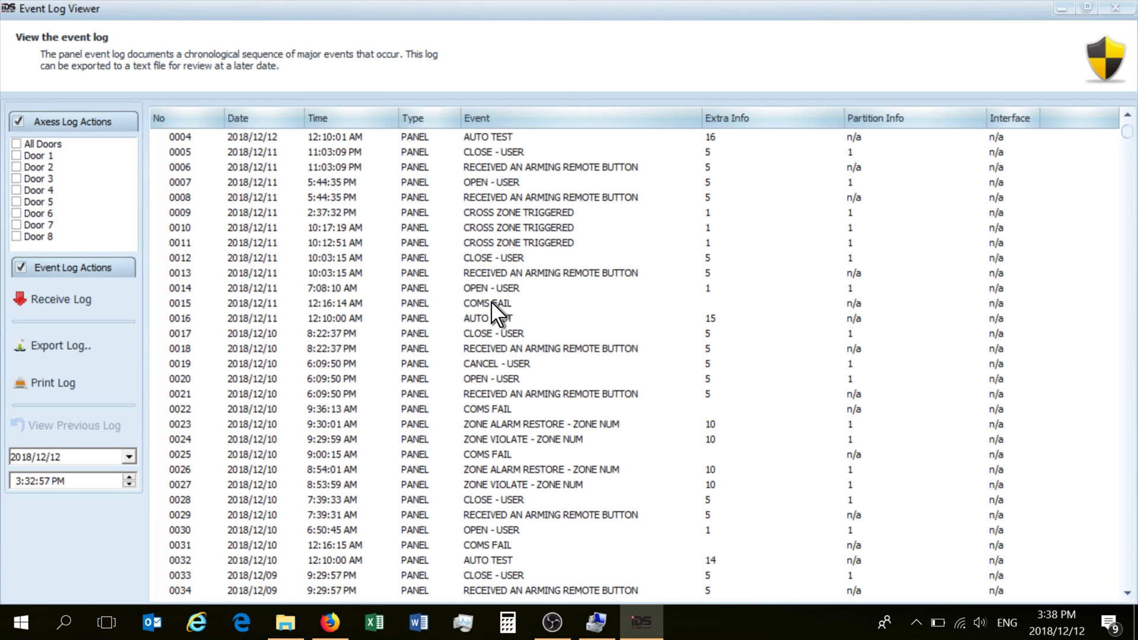
pyautogui.scroll(-1, 484, 394)
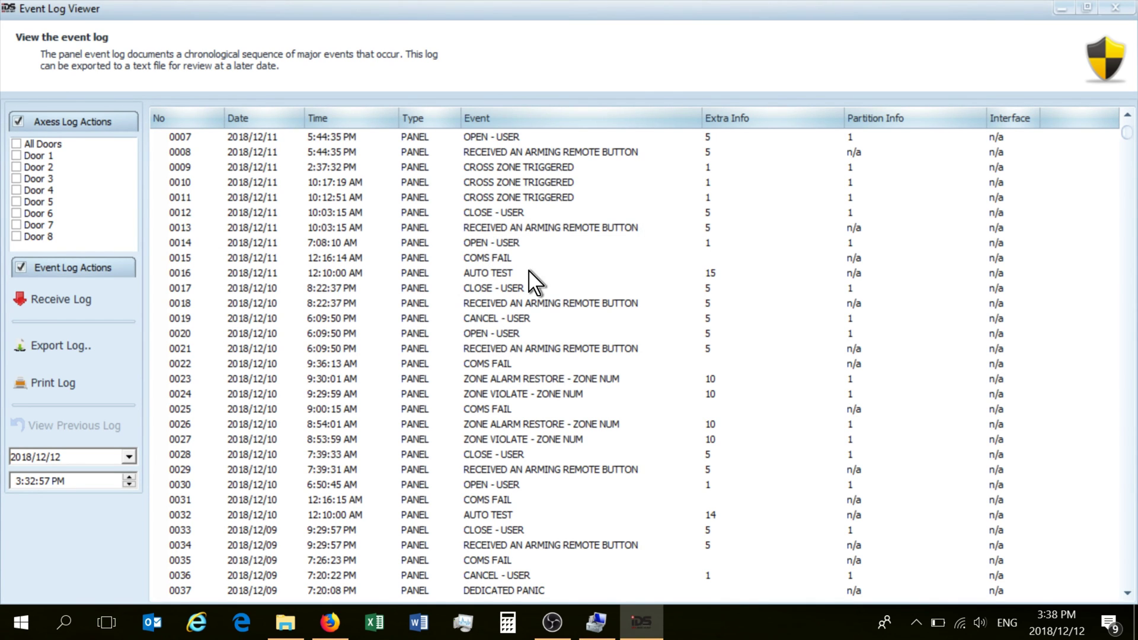
pyautogui.scroll(-2, 535, 282)
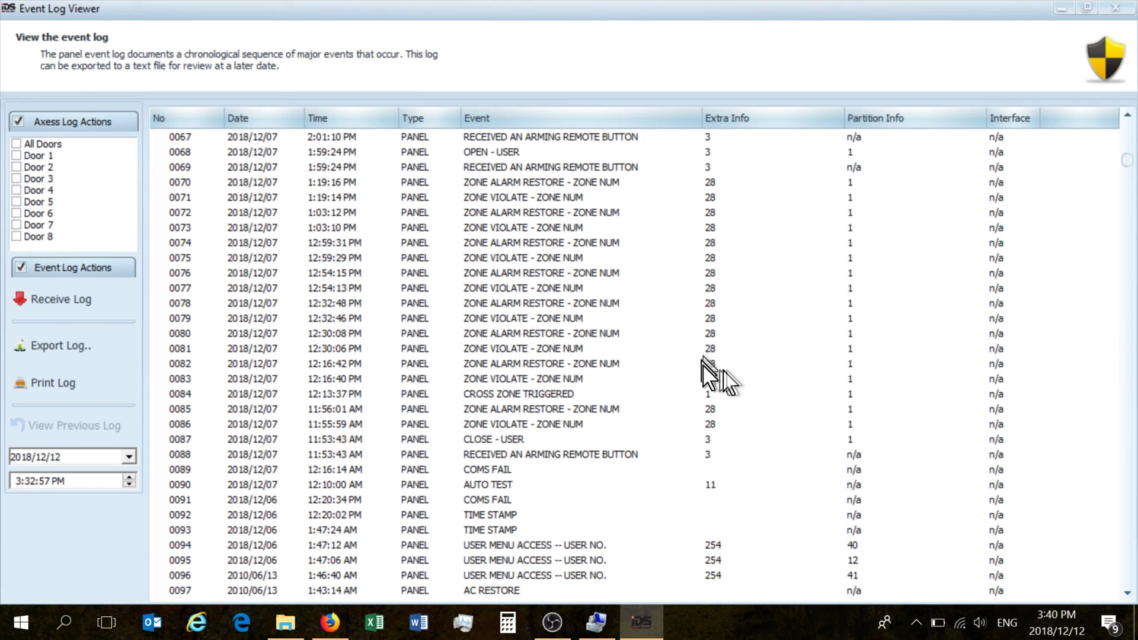
pyautogui.scroll(1, 716, 365)
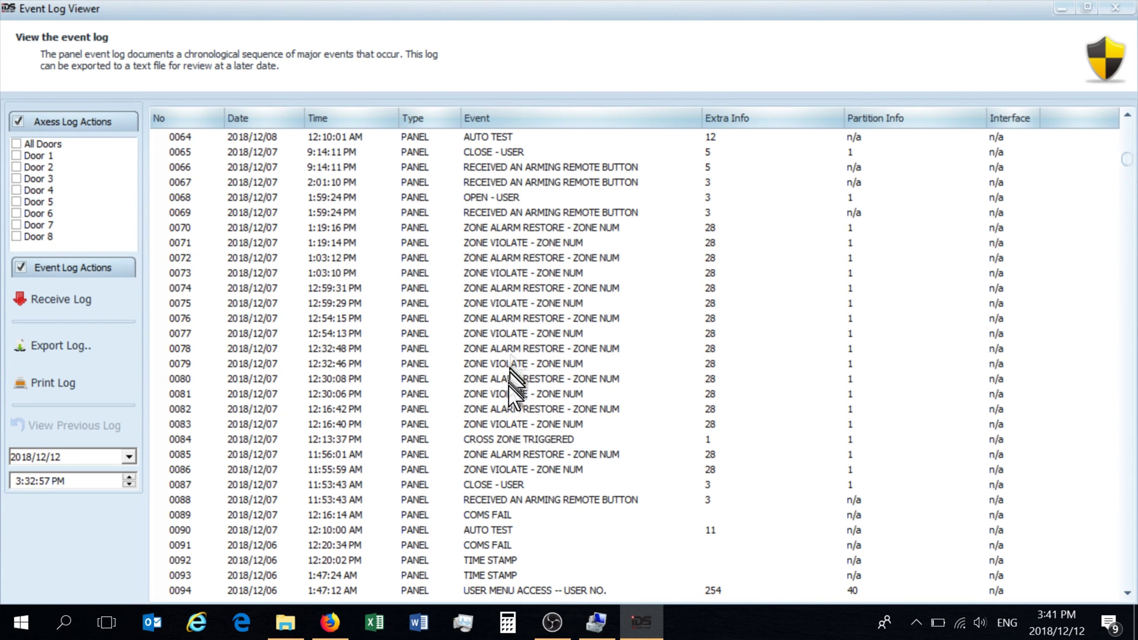
pyautogui.scroll(-1, 508, 483)
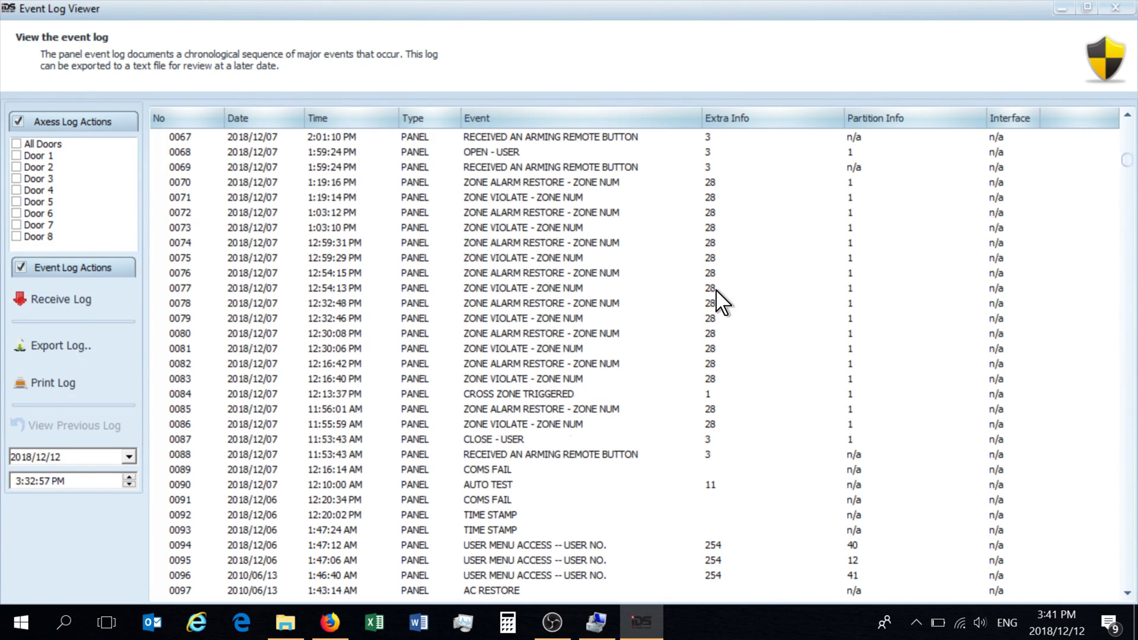
pyautogui.scroll(1, 721, 301)
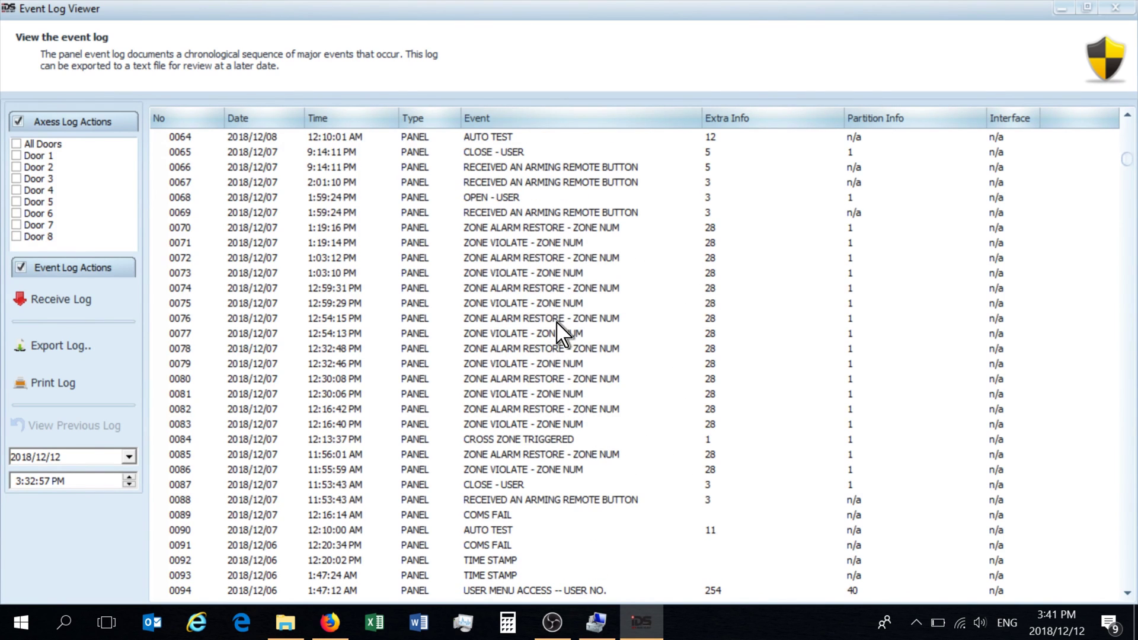
pyautogui.scroll(17, 563, 335)
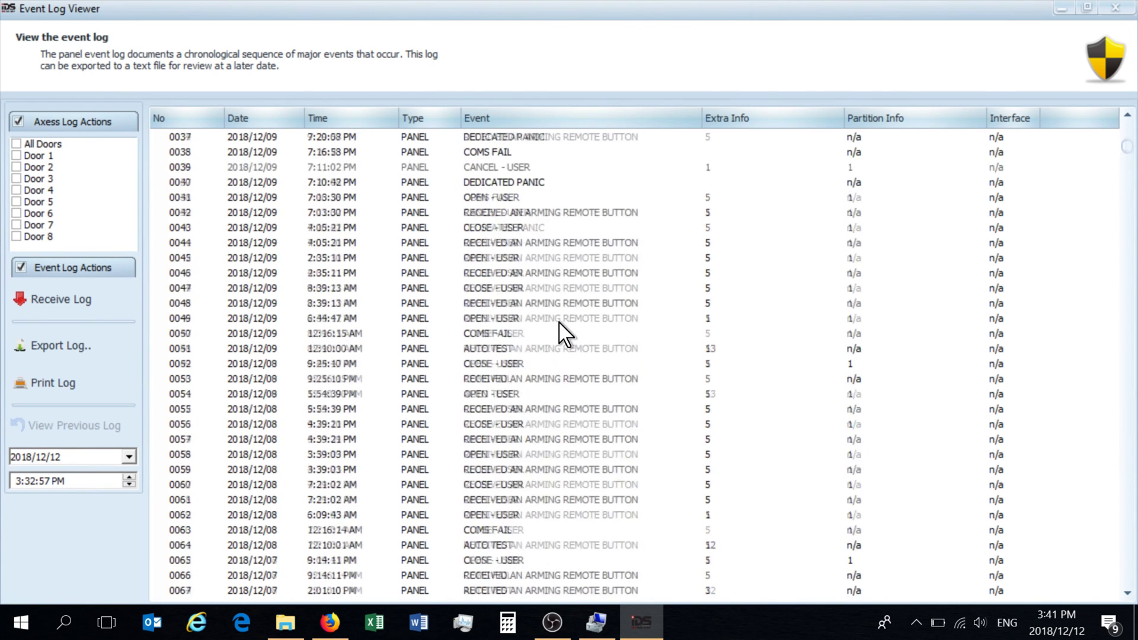
pyautogui.scroll(4, 563, 334)
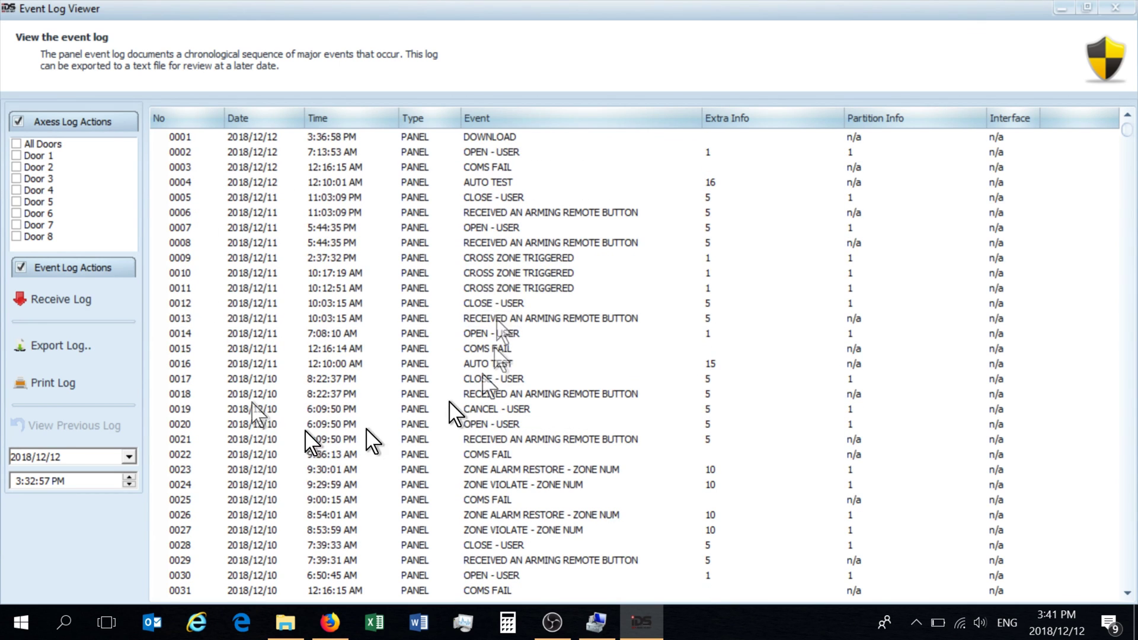
# - Export the event log again, close the Export Event Log dialog, and minimize the Event Log Viewer
pyautogui.click(65, 346)
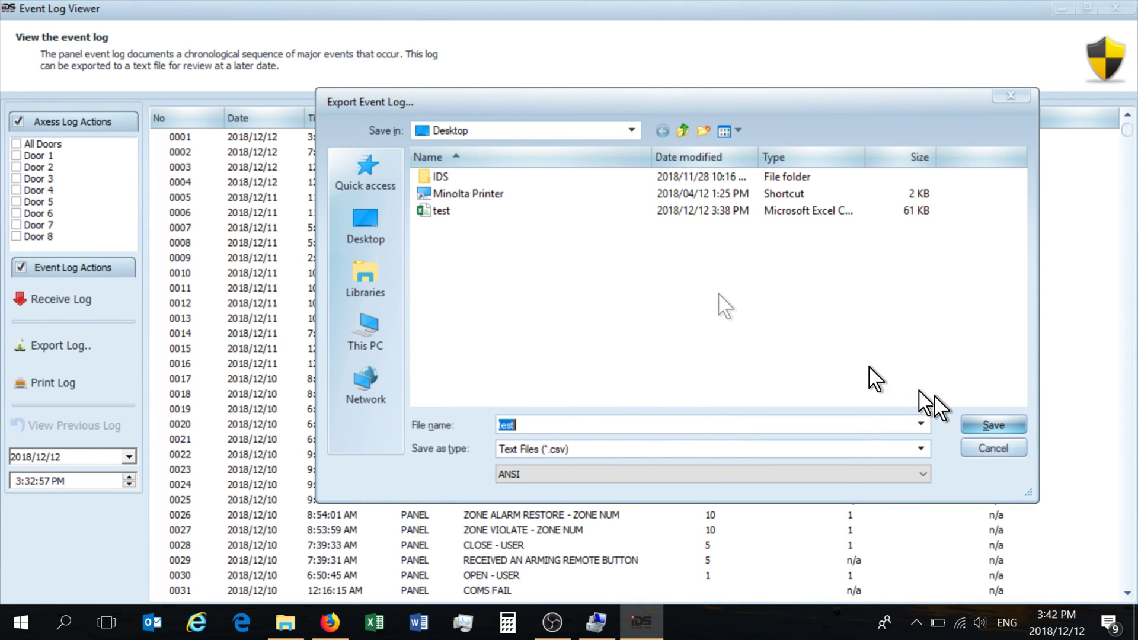
pyautogui.click(993, 448)
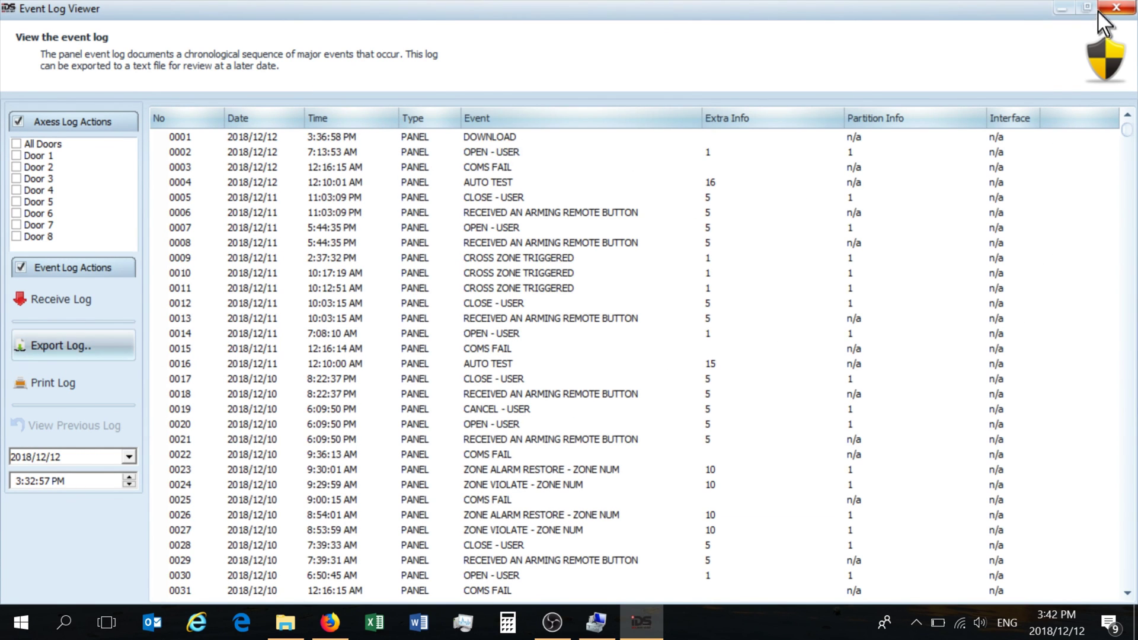
pyautogui.click(1064, 8)
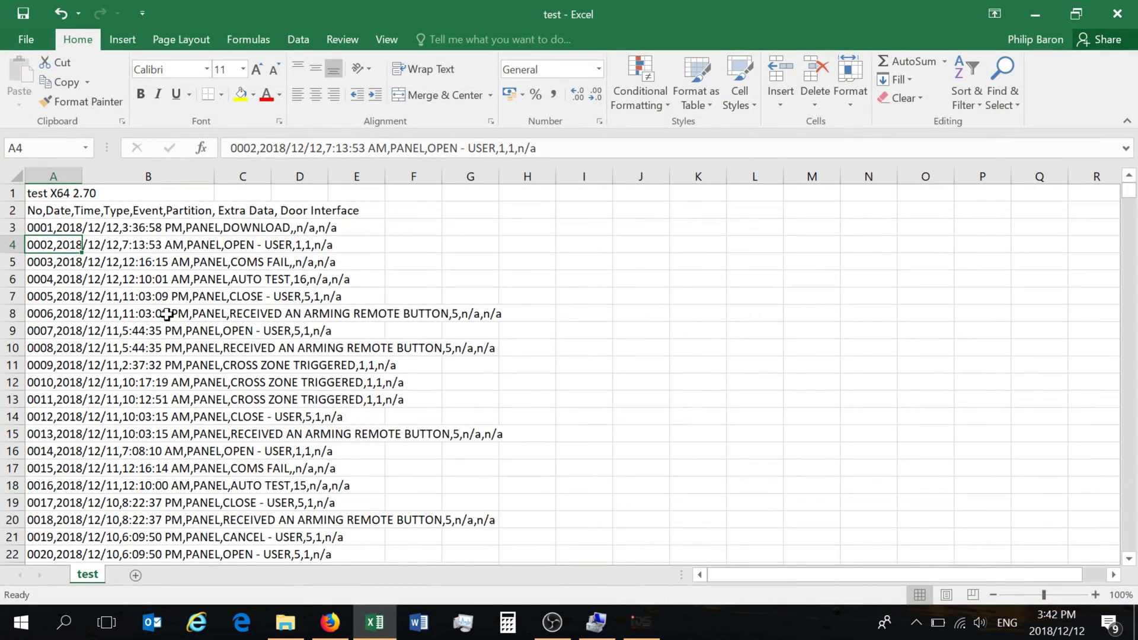
# - Scroll down the exported log, select entry 0071's whole row, then minimize Excel
pyautogui.scroll(-3, 195, 311)
pyautogui.scroll(-5, 167, 314)
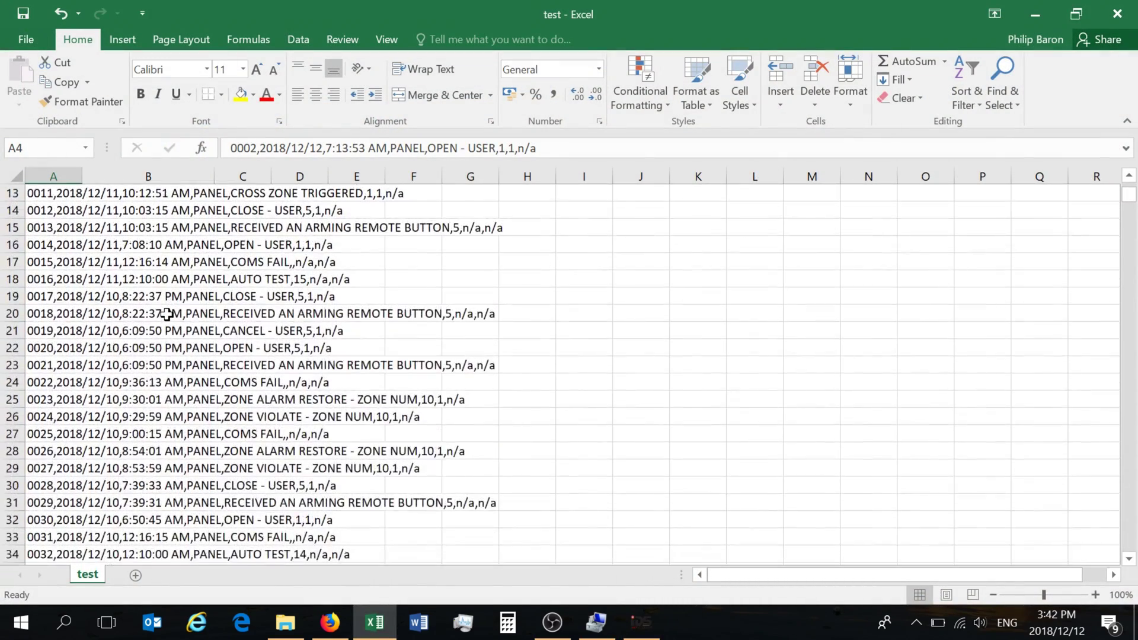
pyautogui.scroll(-3, 167, 314)
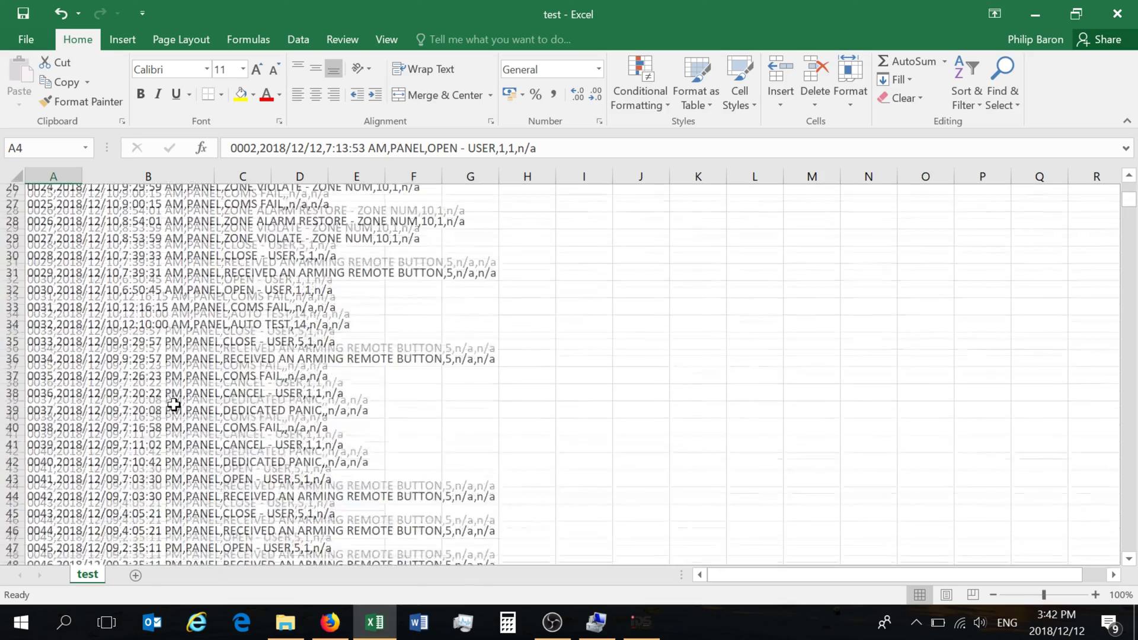
pyautogui.scroll(-4, 170, 352)
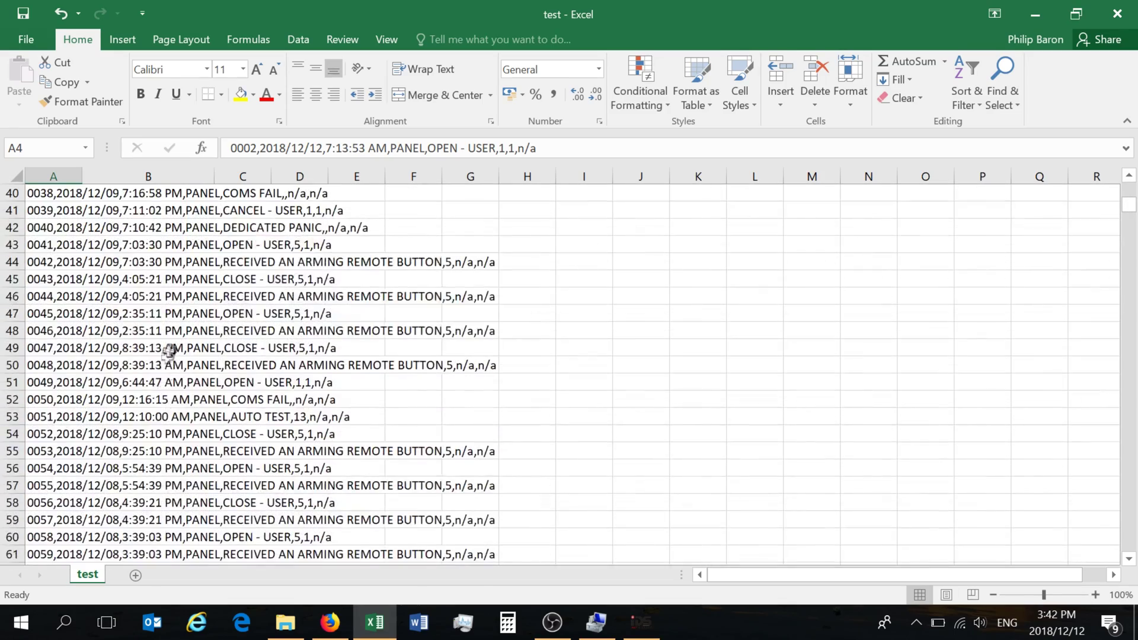
pyautogui.scroll(-6, 286, 409)
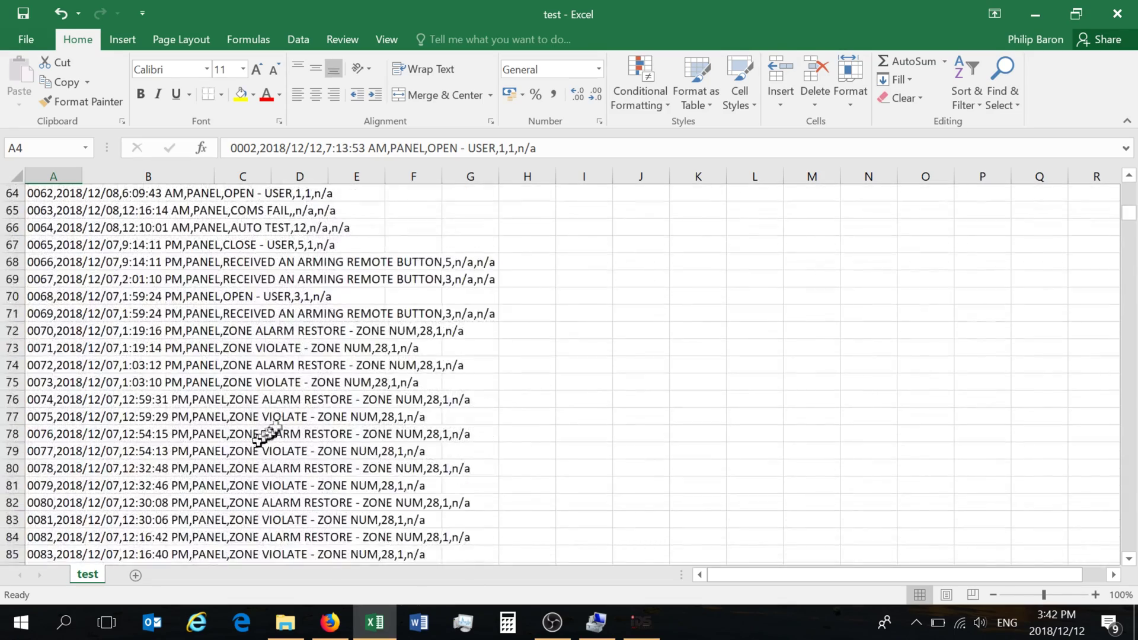
pyautogui.click(264, 349)
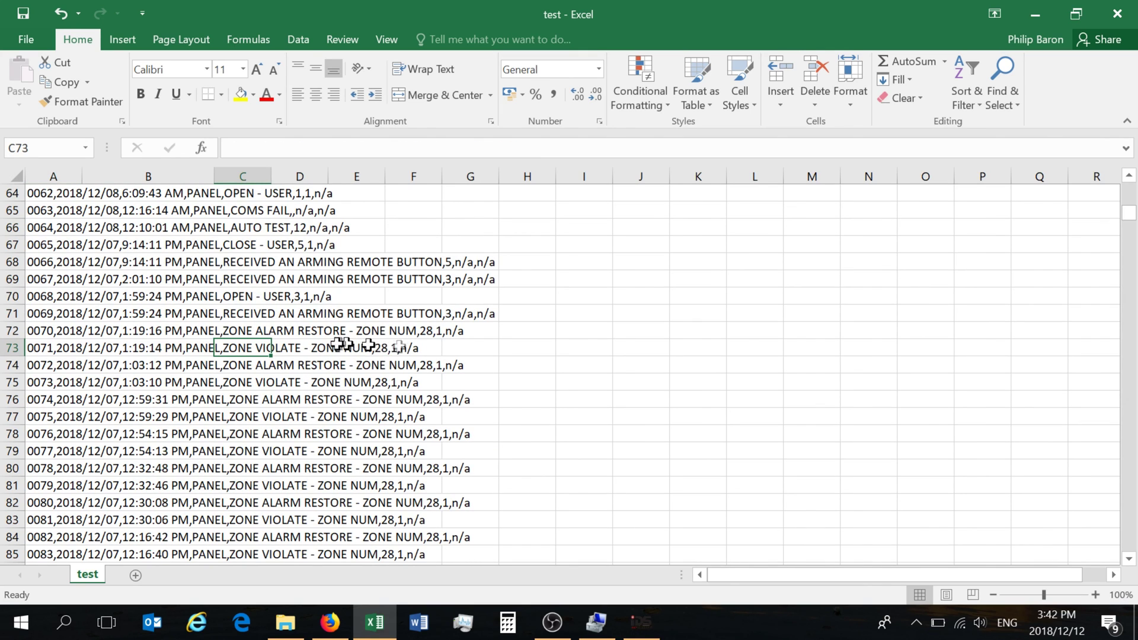
pyautogui.click(13, 348)
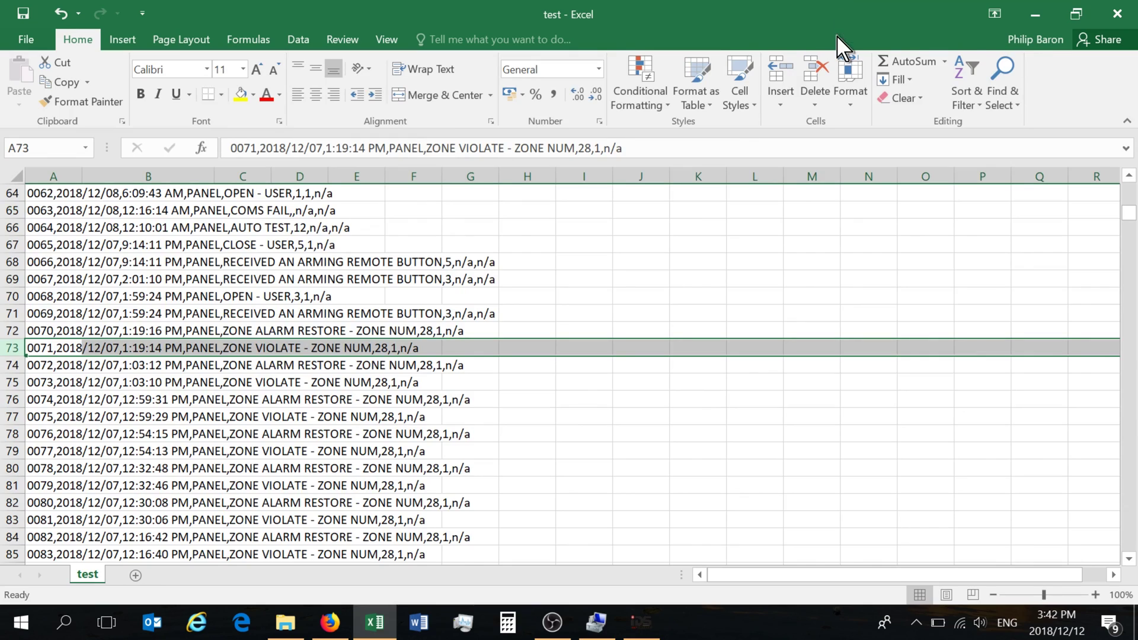
pyautogui.click(1032, 12)
pyautogui.moveTo(600, 626)
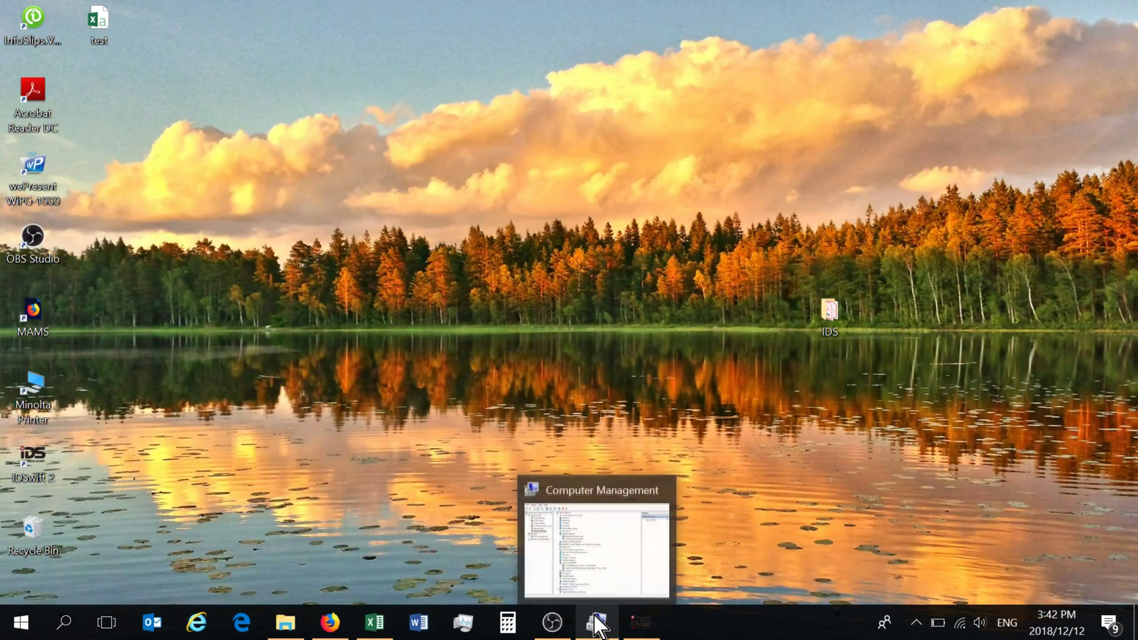